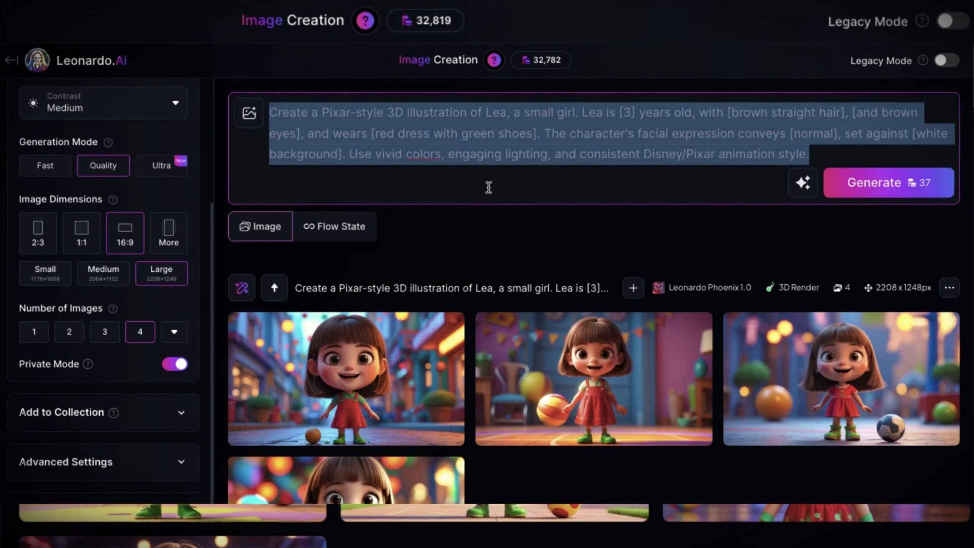
Select the Phoenix 1.0 model and set Prompt Enhance to Automatic
click(175, 122)
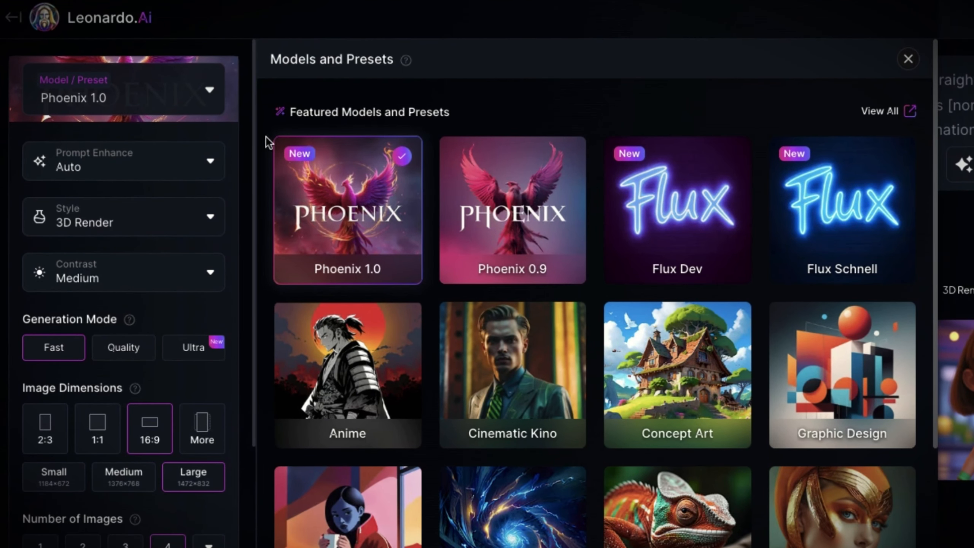
click(365, 194)
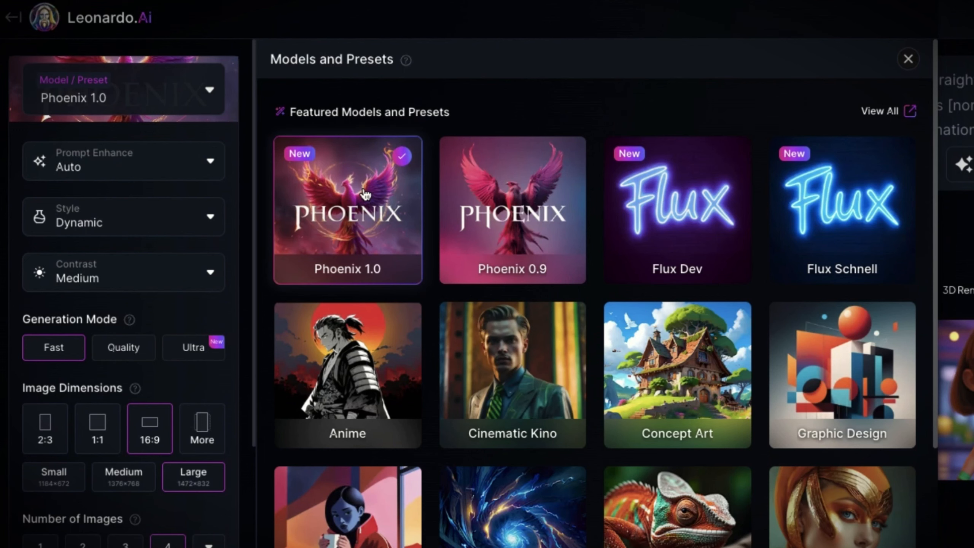
click(208, 92)
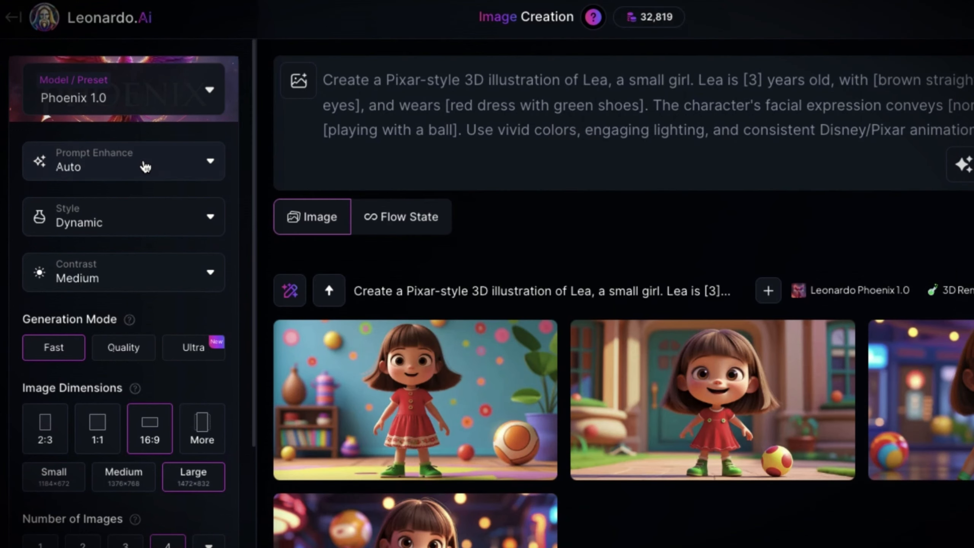
click(151, 170)
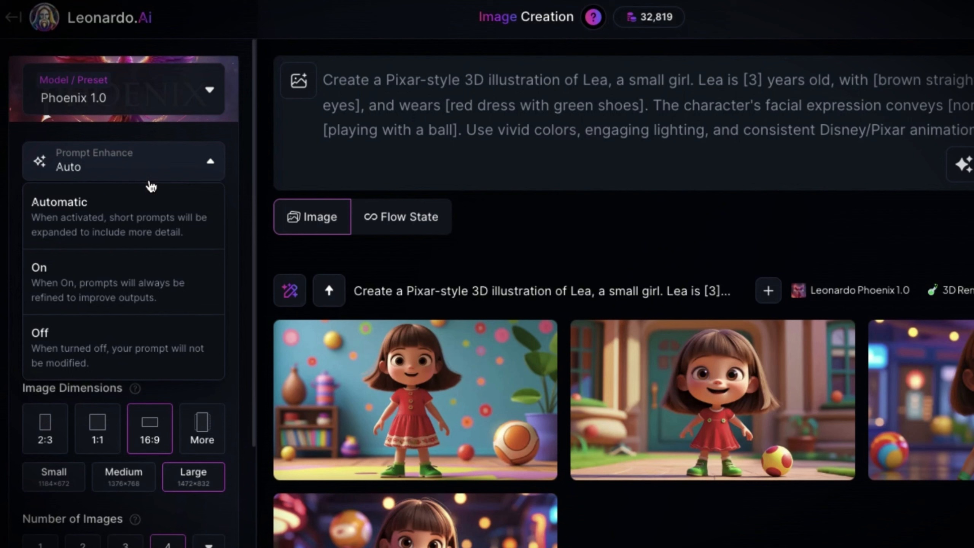
click(152, 212)
Generate four images from the character prompt using the 3D Render style and Quality generation mode
click(174, 224)
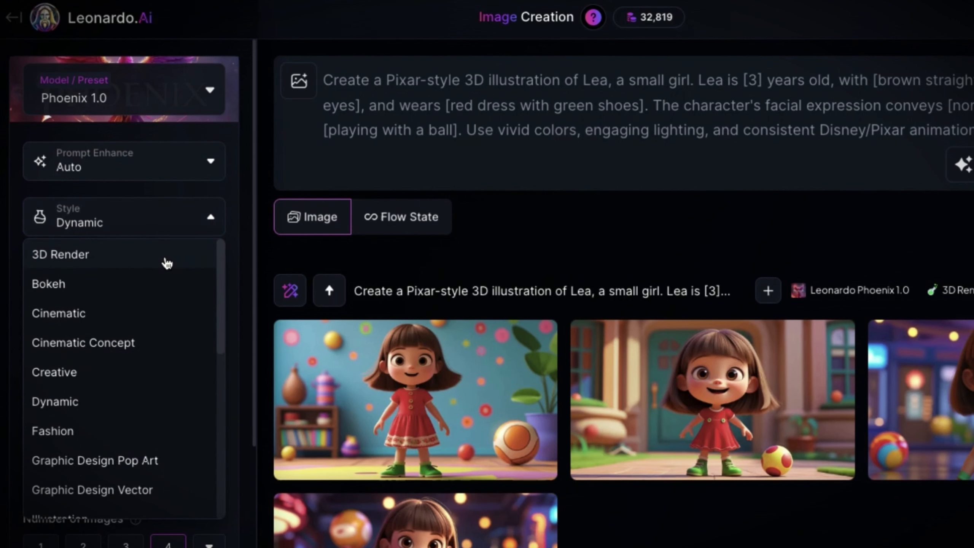
click(160, 262)
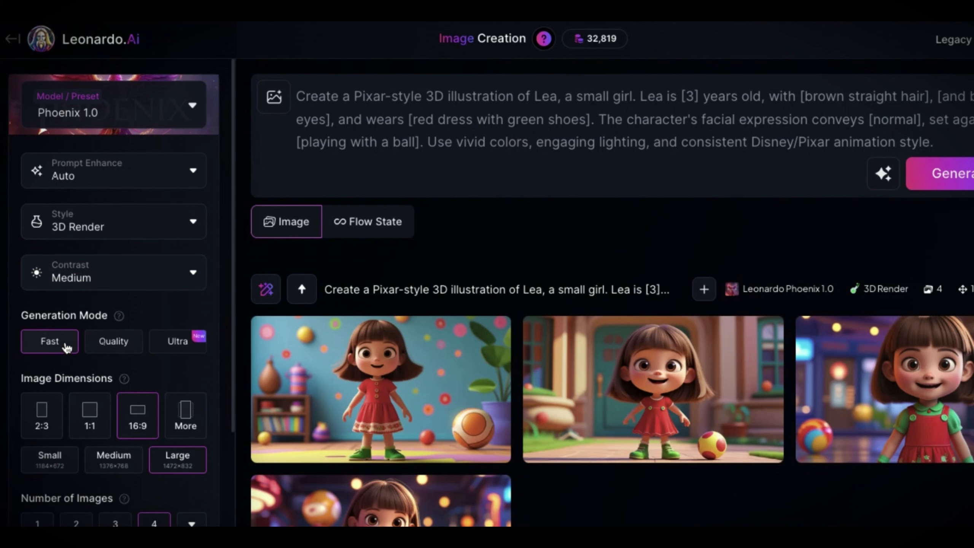
click(122, 346)
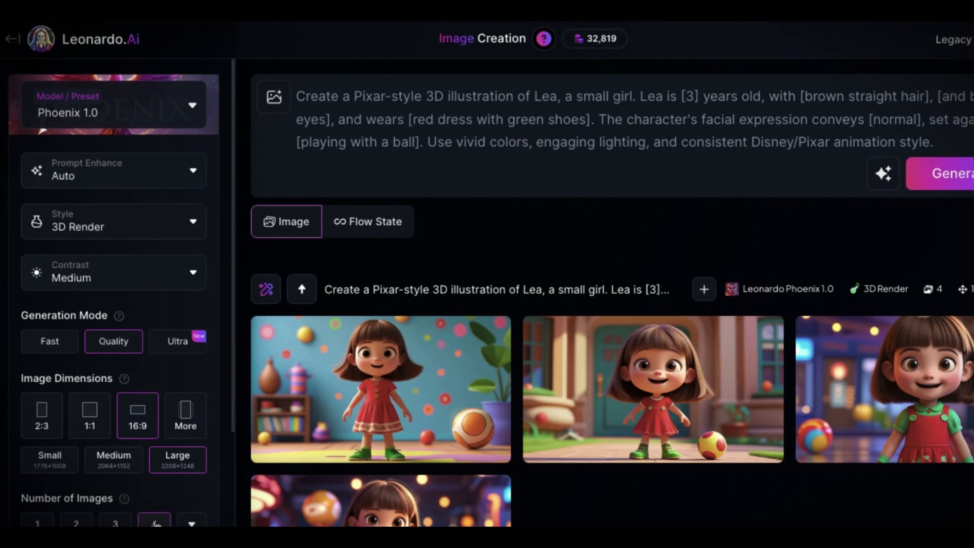
scroll(153, 498, down, 5)
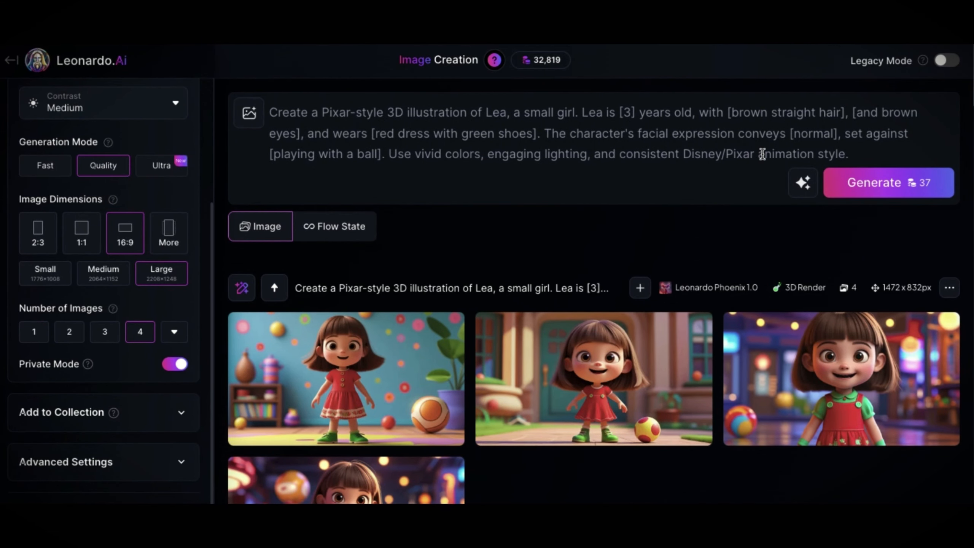
click(872, 190)
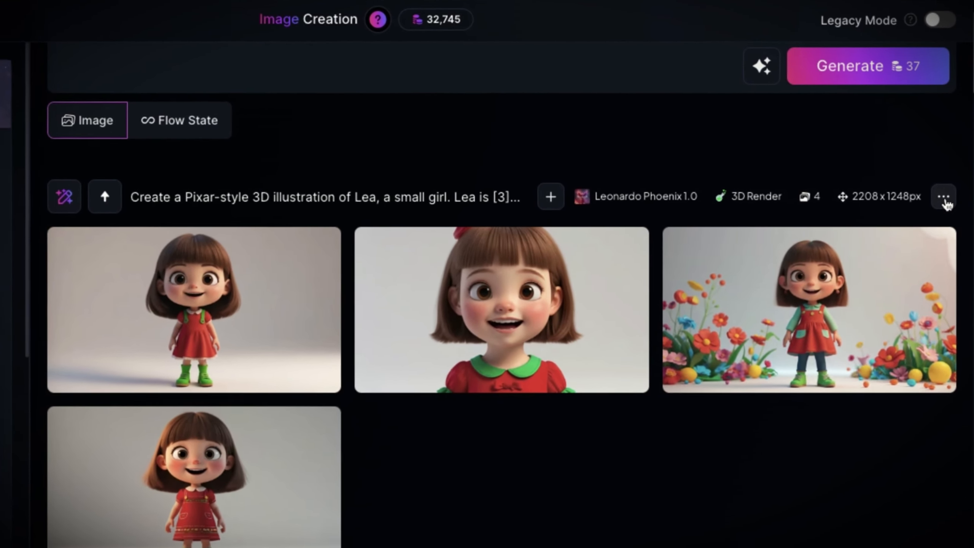
Copy the seed of the white-background generation and dismiss the notification
click(950, 204)
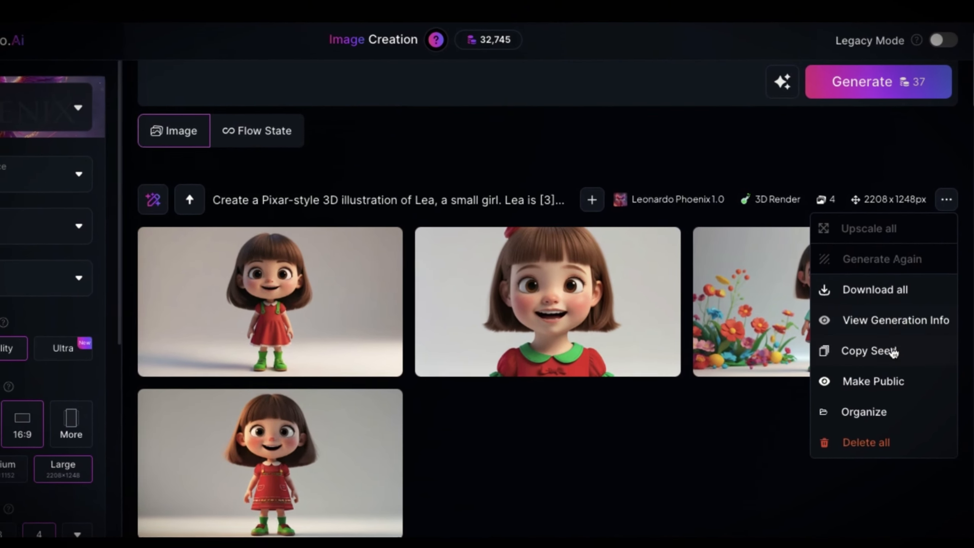
click(894, 352)
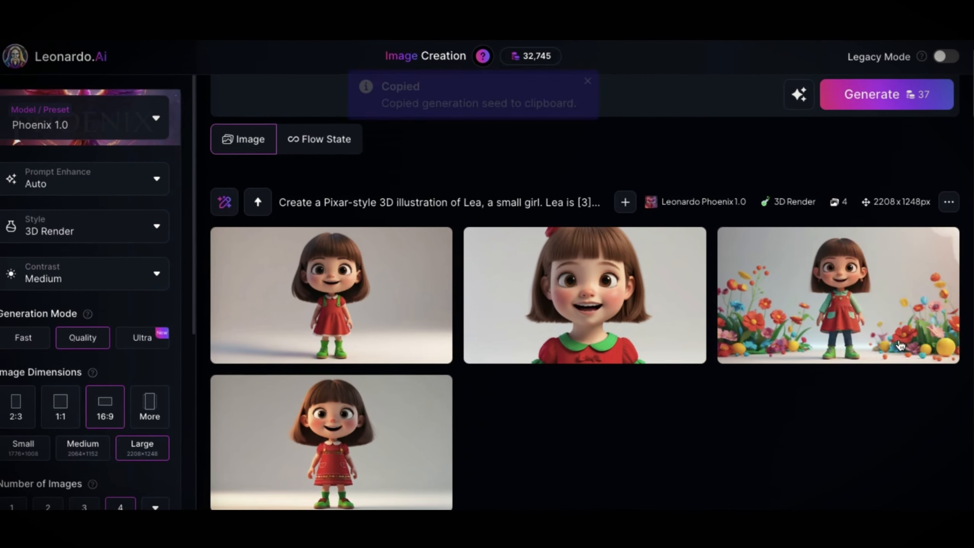
mouse_move(901, 344)
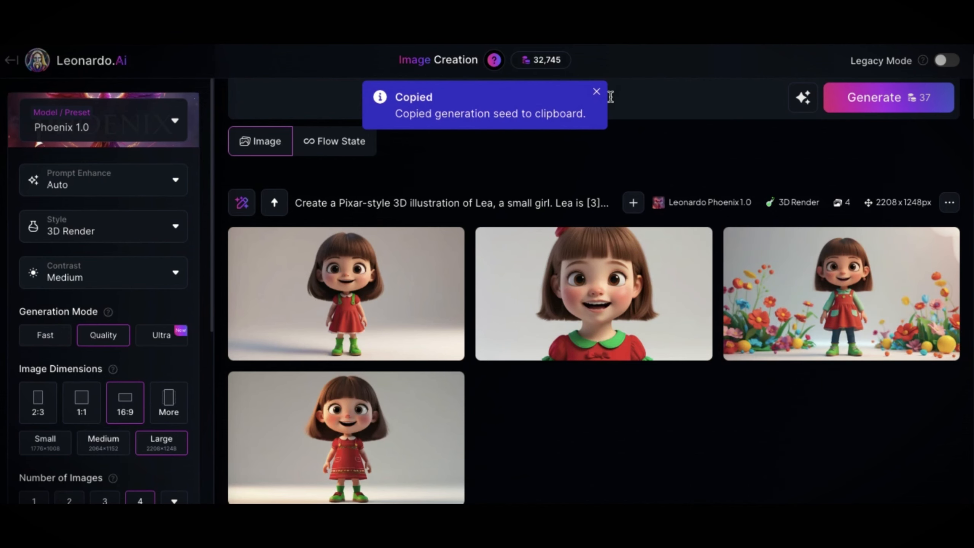
click(597, 93)
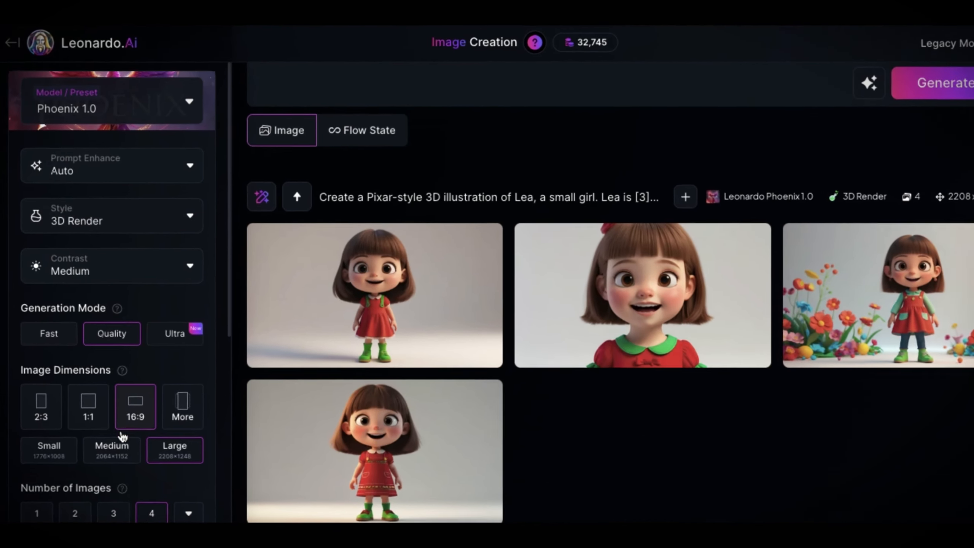
Enable Use Fixed Seed in the advanced settings and paste in the copied generation seed
scroll(115, 422, down, 7)
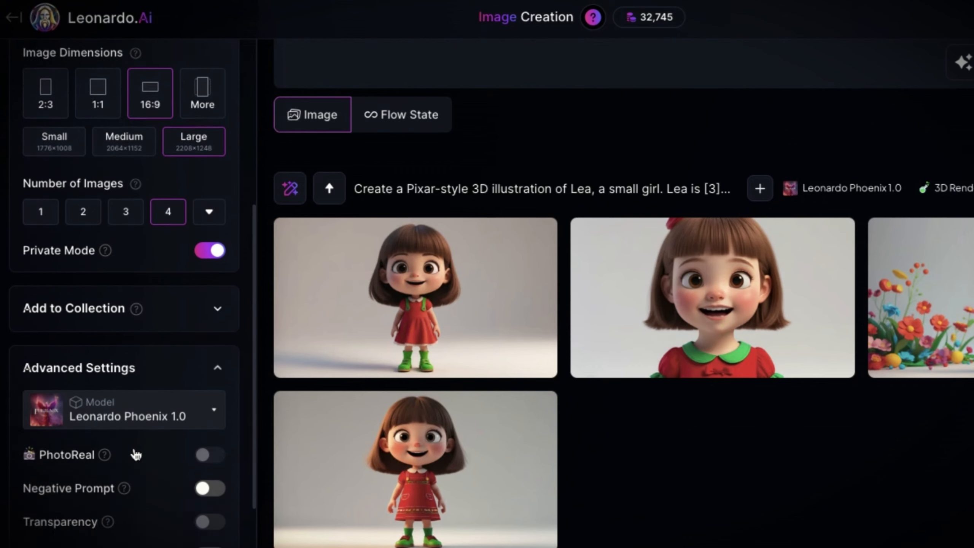
scroll(135, 454, down, 3)
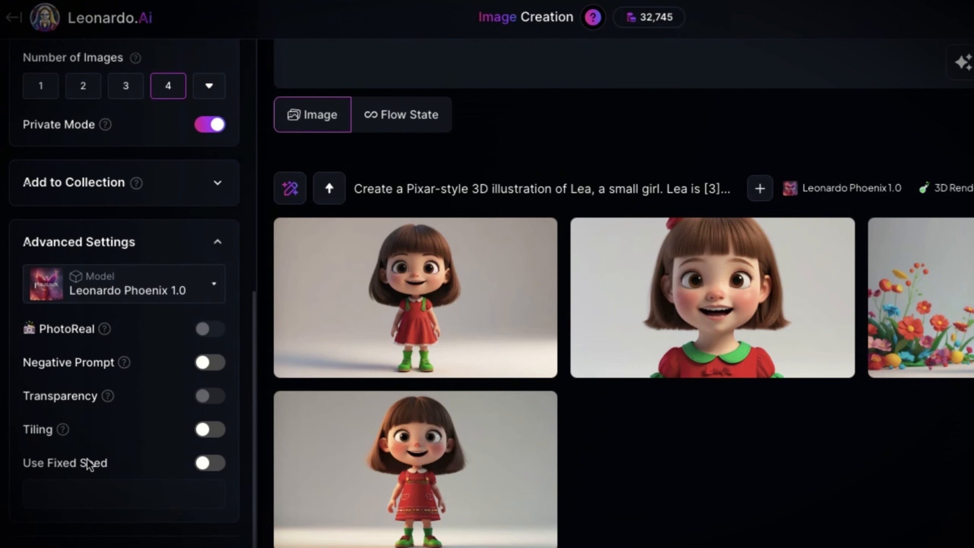
click(202, 465)
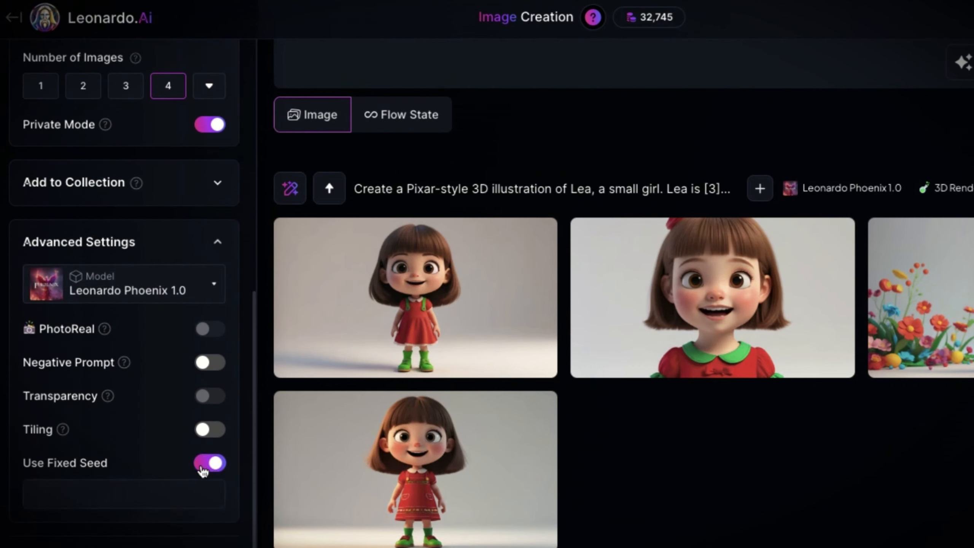
click(177, 497)
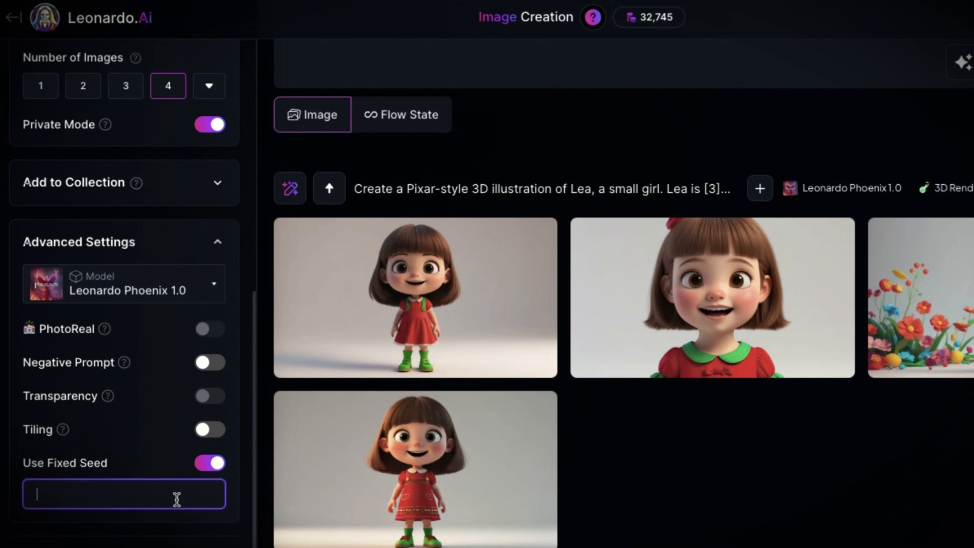
key(ctrl+v)
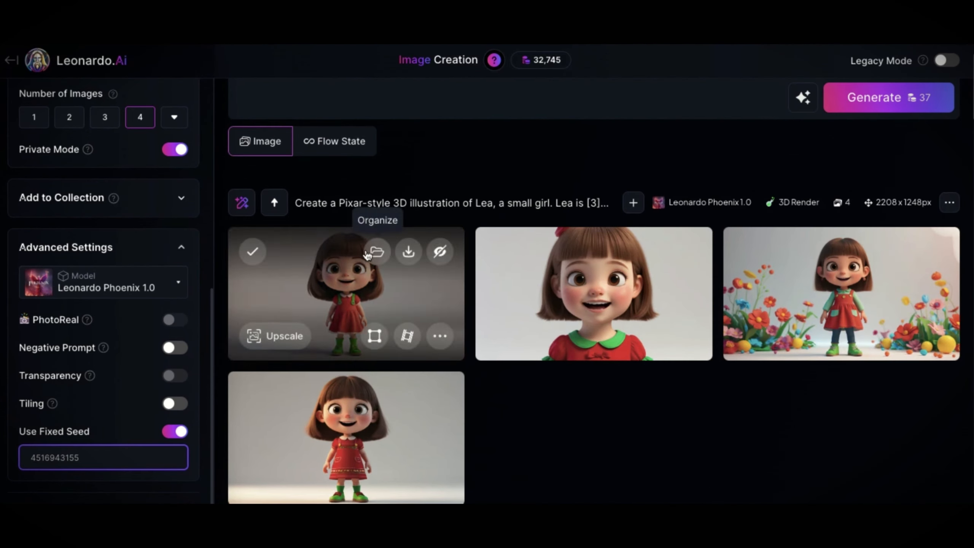
Change the prompt's facial expression to [sad] and its setting to [playground], and generate the images
scroll(460, 241, up, 3)
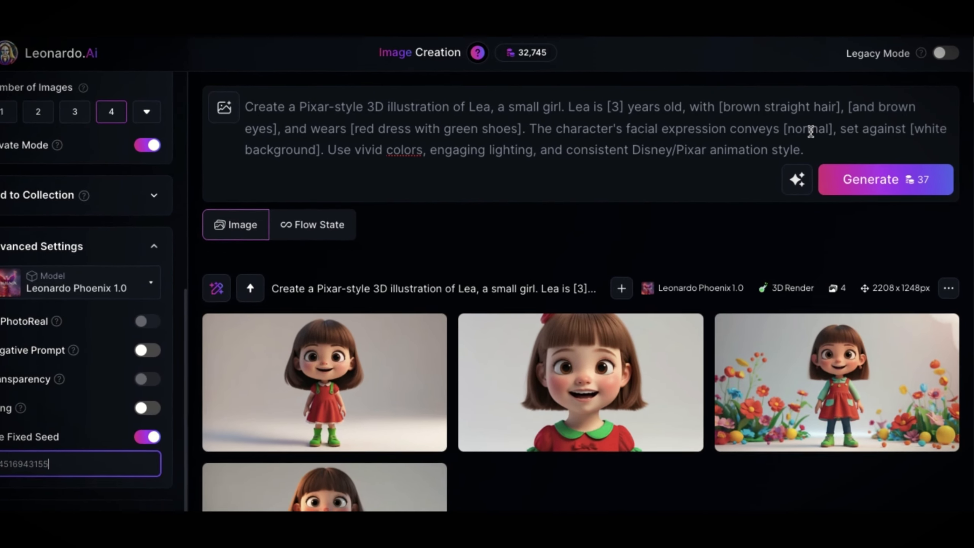
double_click(813, 133)
text(sad)
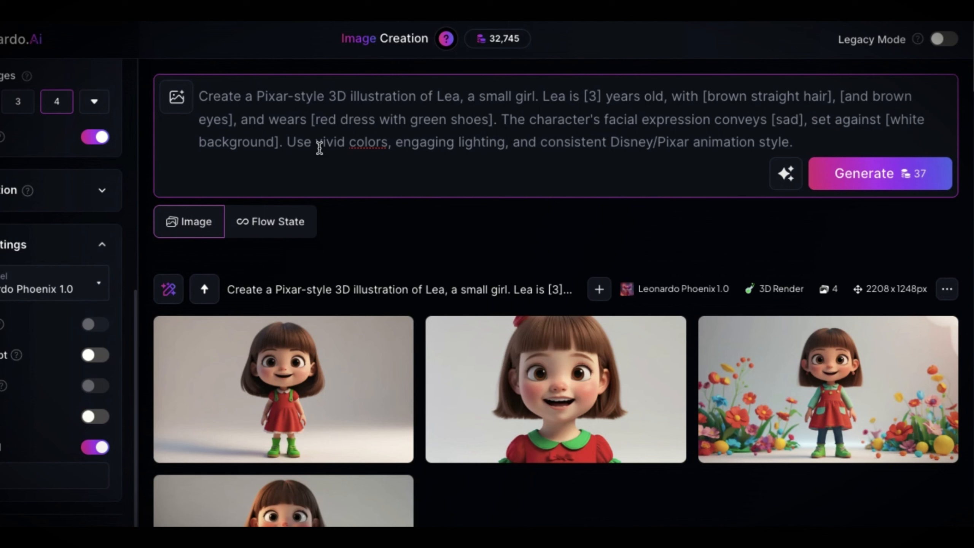
drag(890, 121, 273, 146)
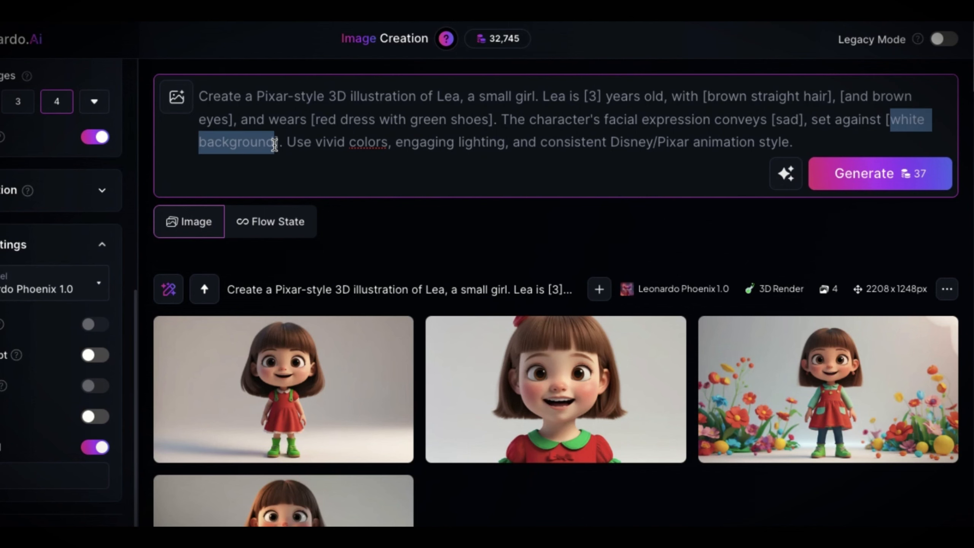
text(play)
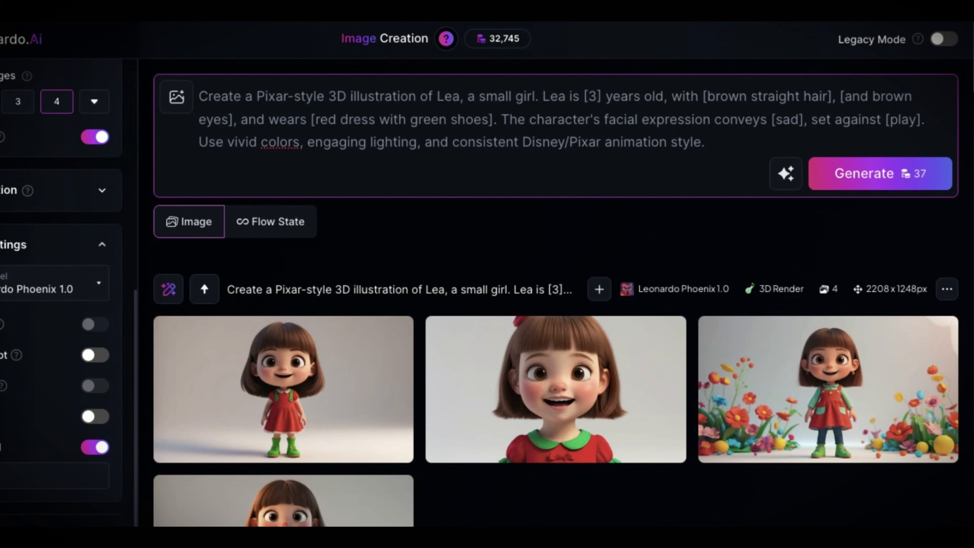
key(BackSpace)
text(yground)
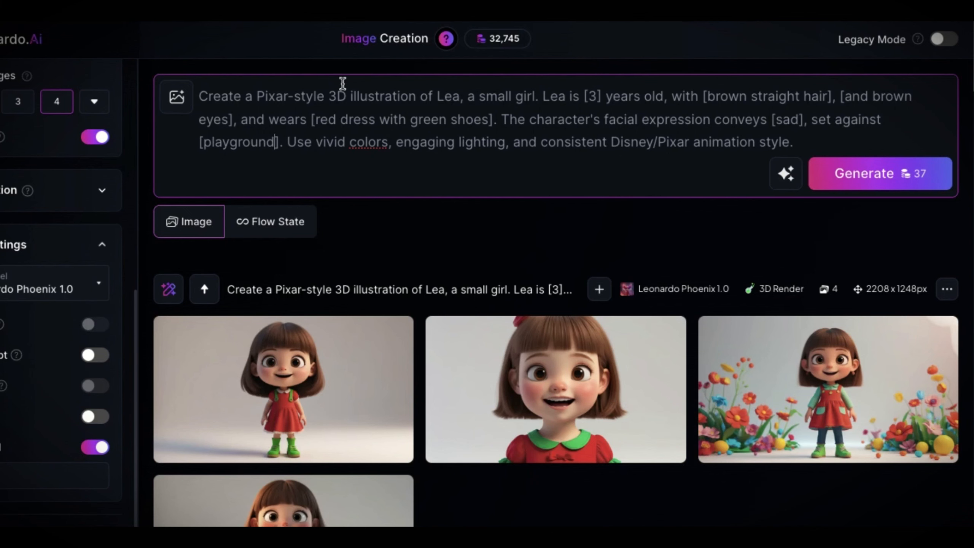
click(850, 174)
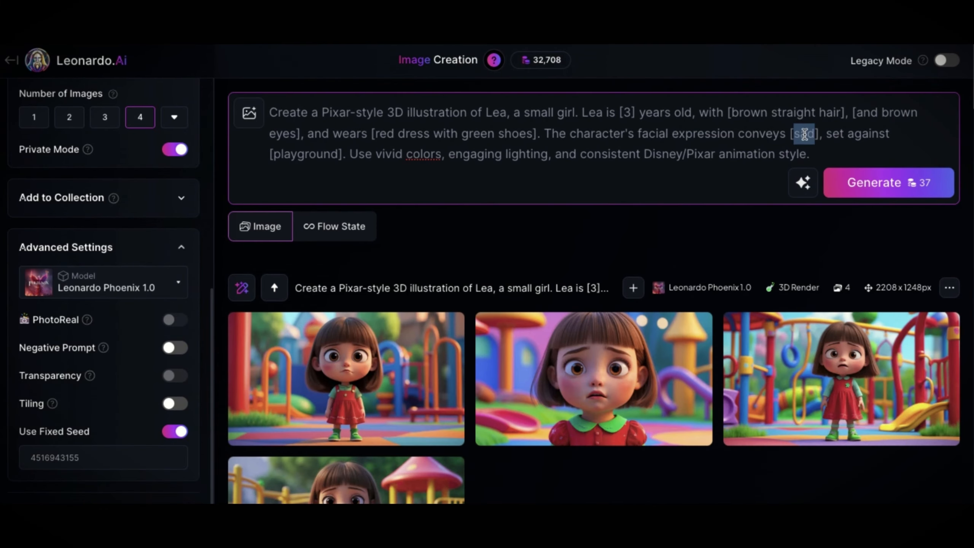
Change the prompt's facial expression to [happy] and its setting to [at school]
text(happy)
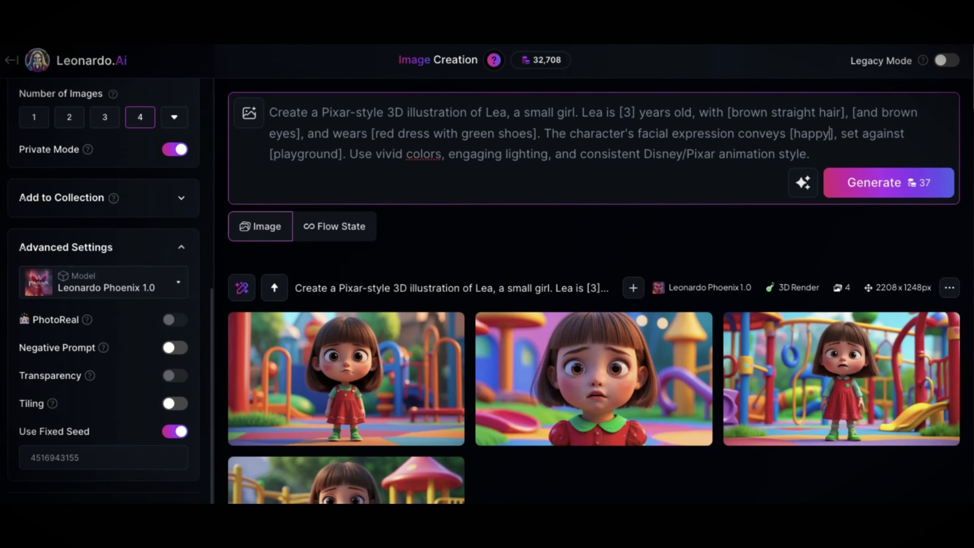
double_click(305, 154)
text(at school)
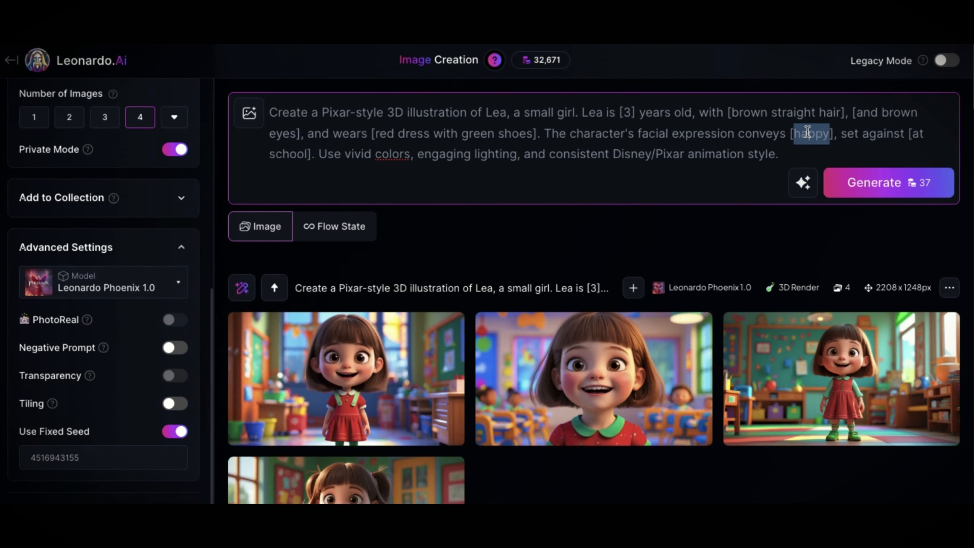
Change the prompt's facial expression to [focused] and reword the school setting as an activity, entering "playing" and "riding a"
text(focused)
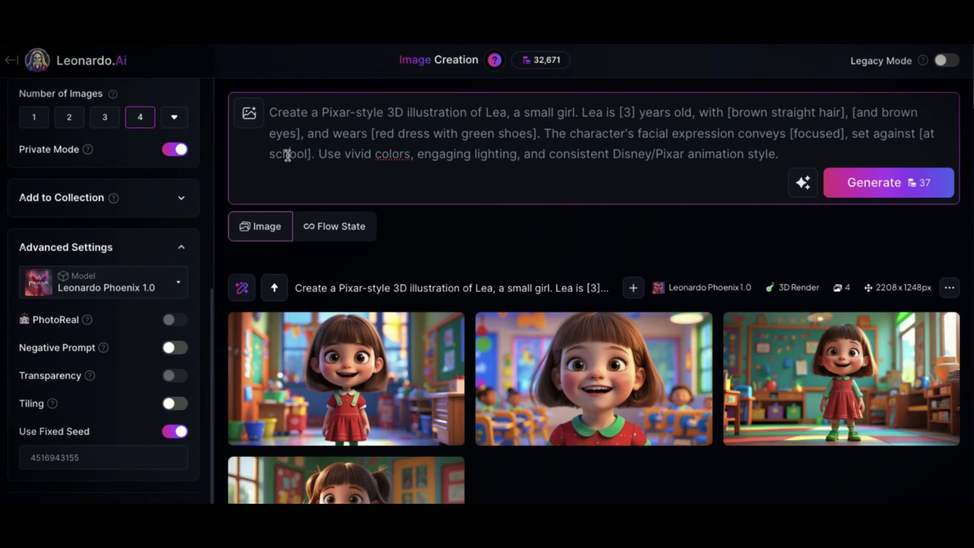
drag(274, 155, 333, 155)
text(playing )
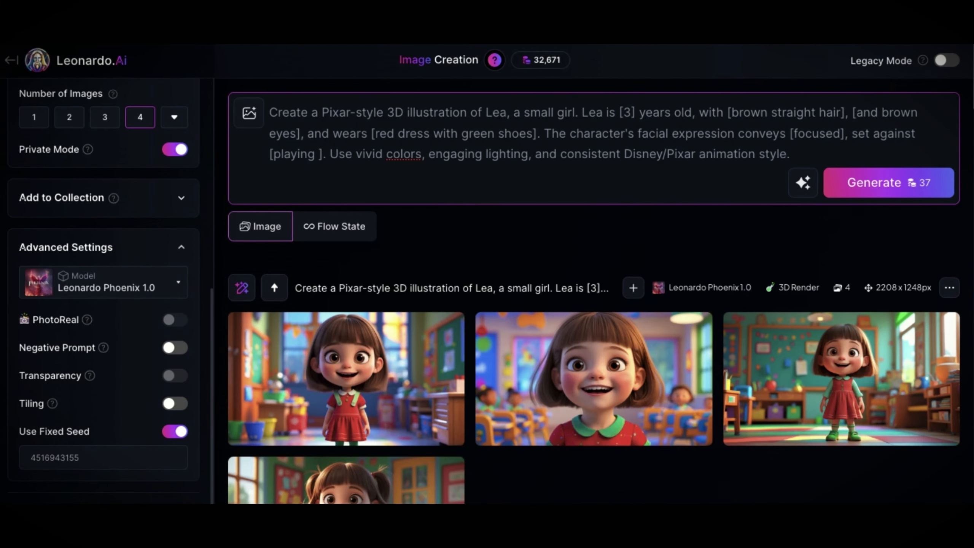
text(riding a)
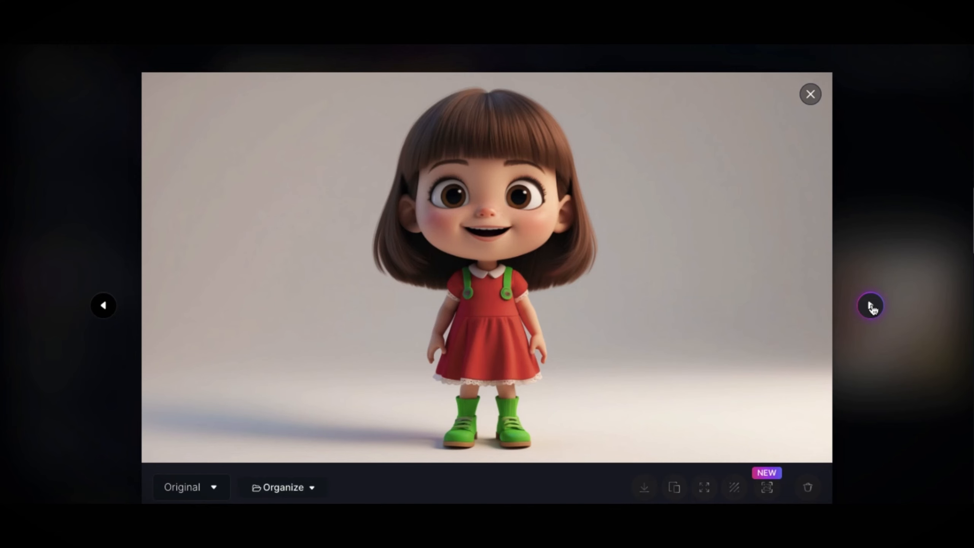
Compare the girl's look across the generated white-background, playground and school images in the enlarged view
click(871, 305)
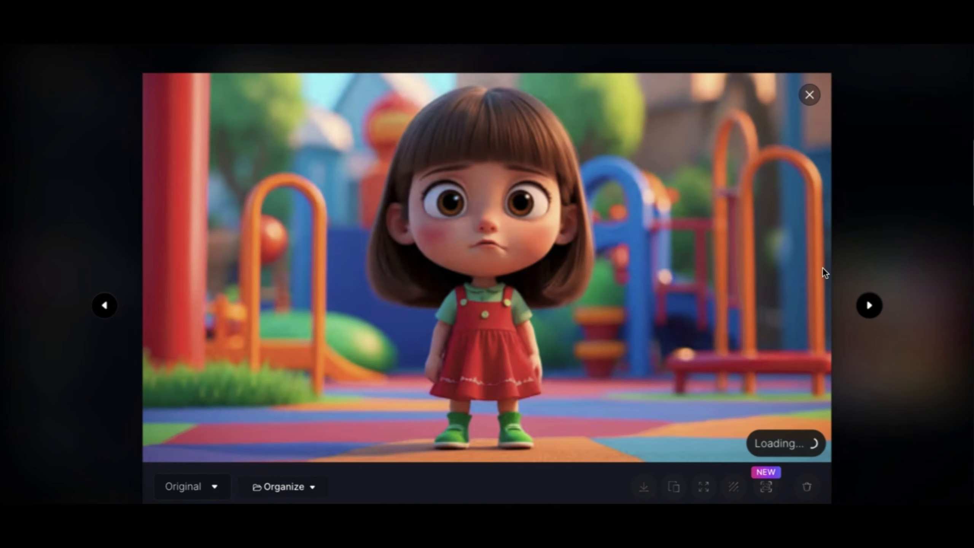
click(871, 306)
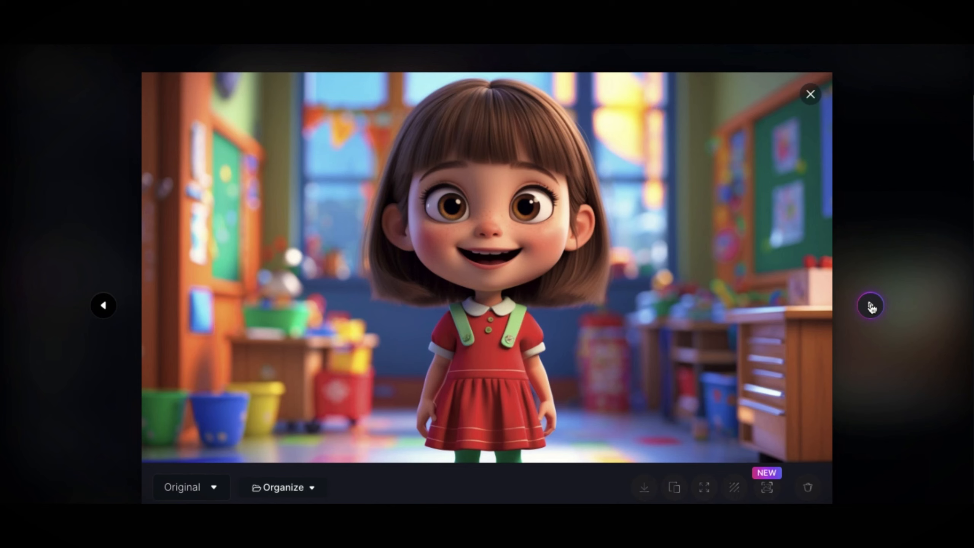
click(870, 306)
click(870, 306)
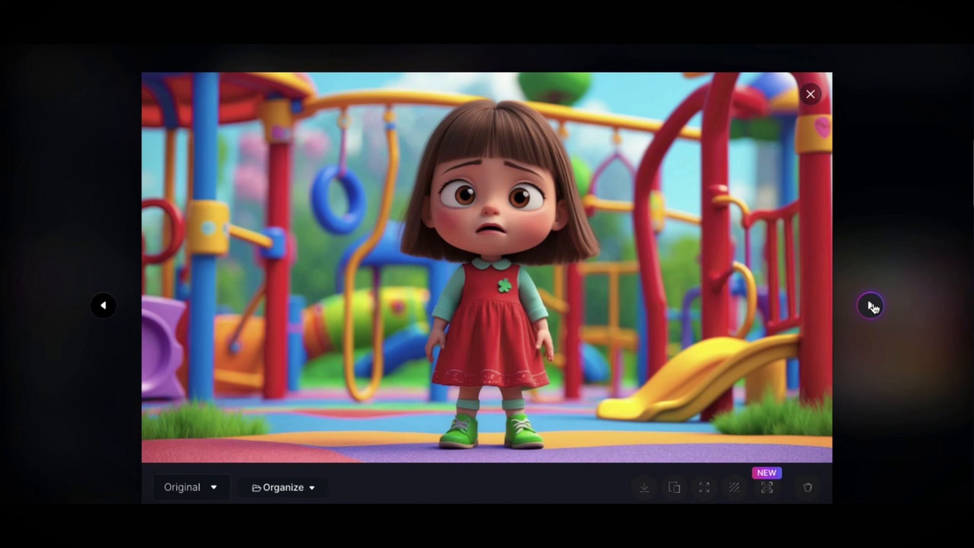
click(871, 306)
click(871, 306)
click(810, 94)
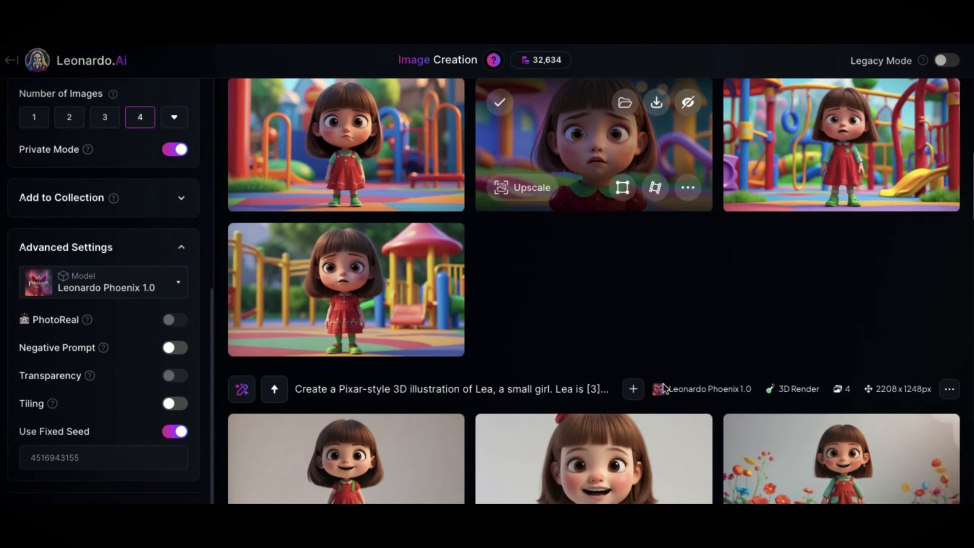
scroll(368, 292, down, 4)
click(374, 303)
click(871, 306)
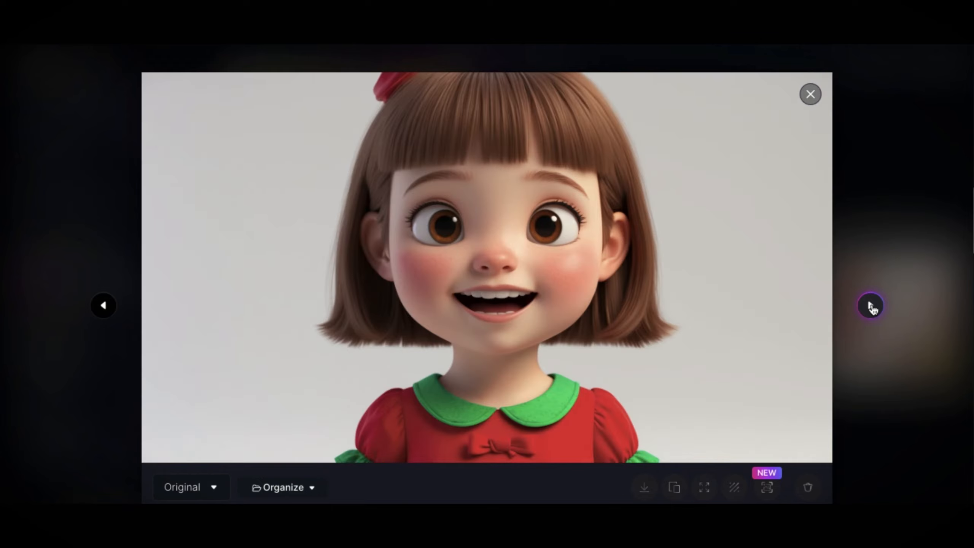
click(871, 306)
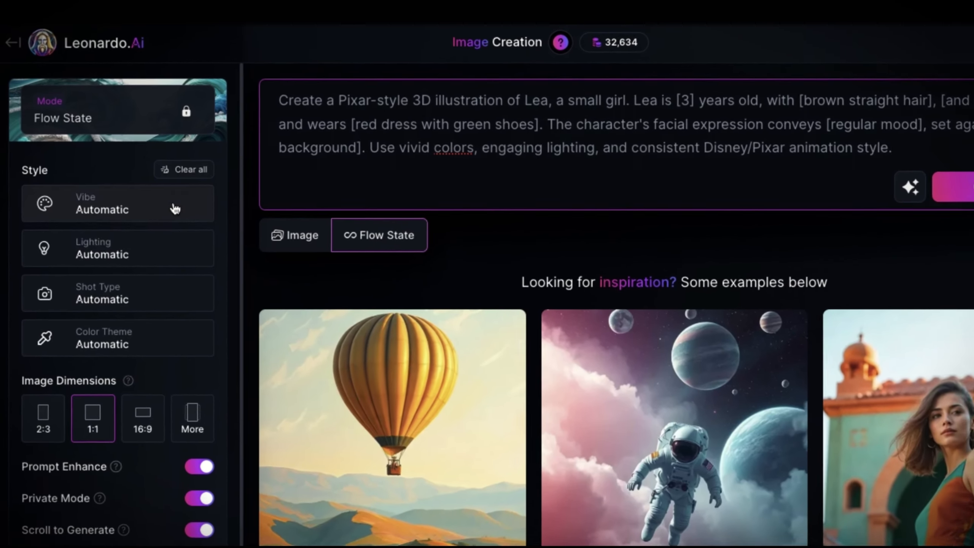
Review the Vibe style options for Flow State and set the image dimensions to 16:9
click(154, 206)
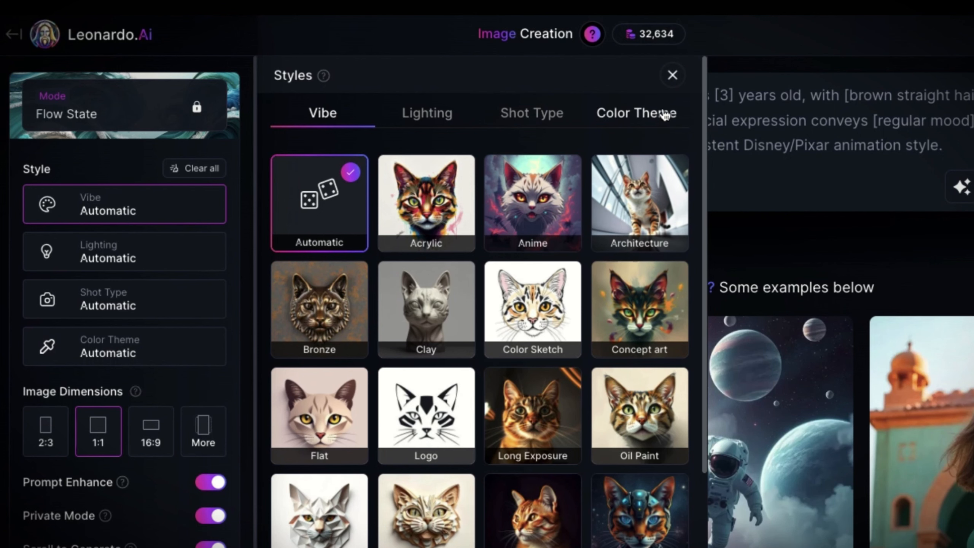
click(673, 76)
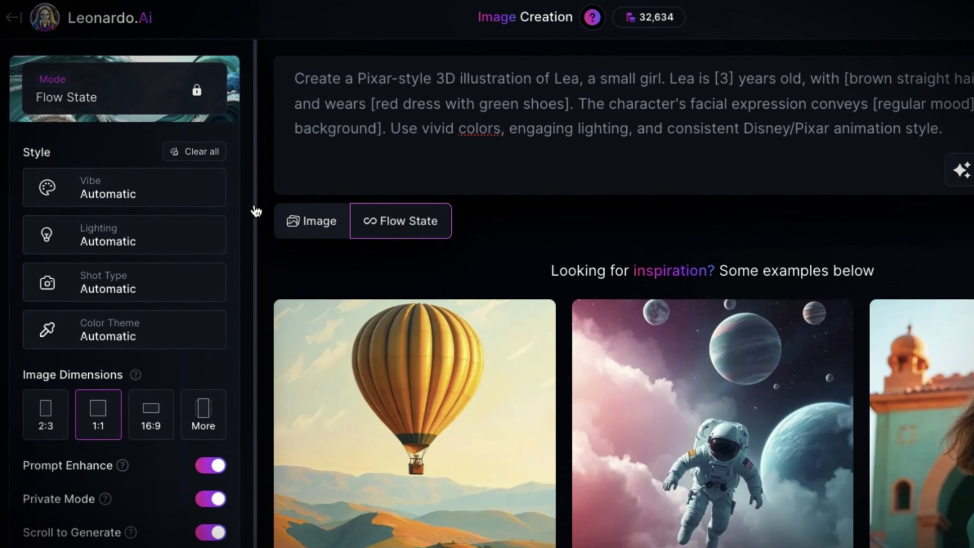
click(152, 418)
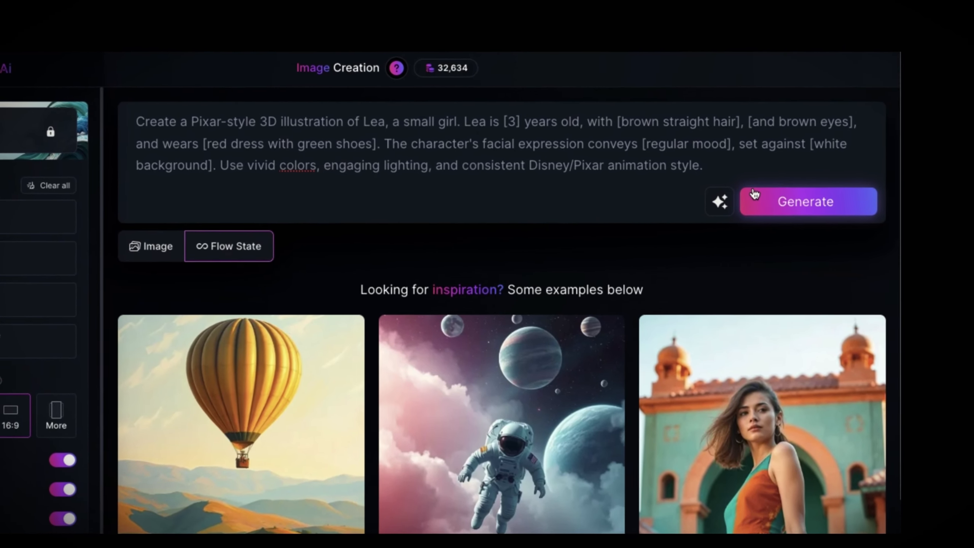
Generate a 16:9 Flow State stream from the Pixar-style girl prompt on a white background and load more variations
click(754, 196)
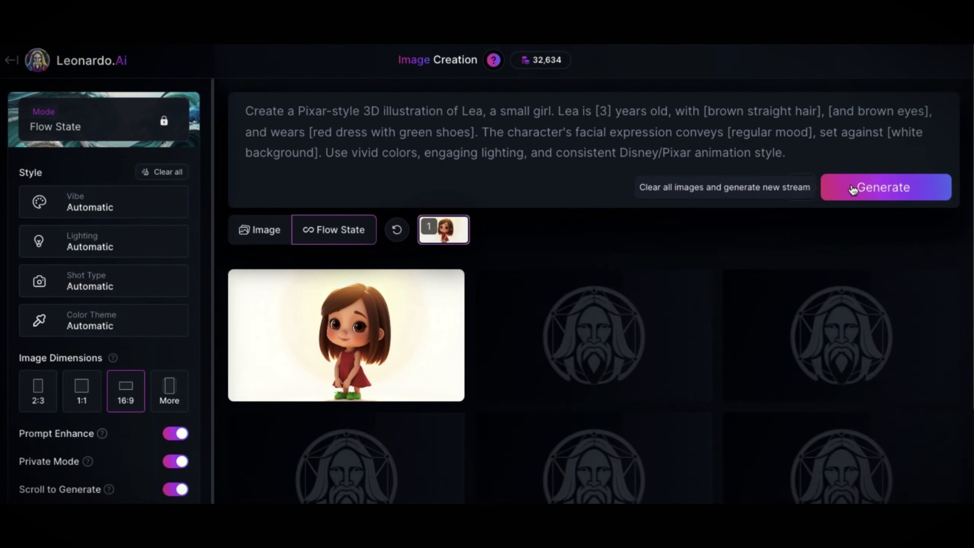
scroll(706, 376, down, 10)
scroll(805, 358, down, 10)
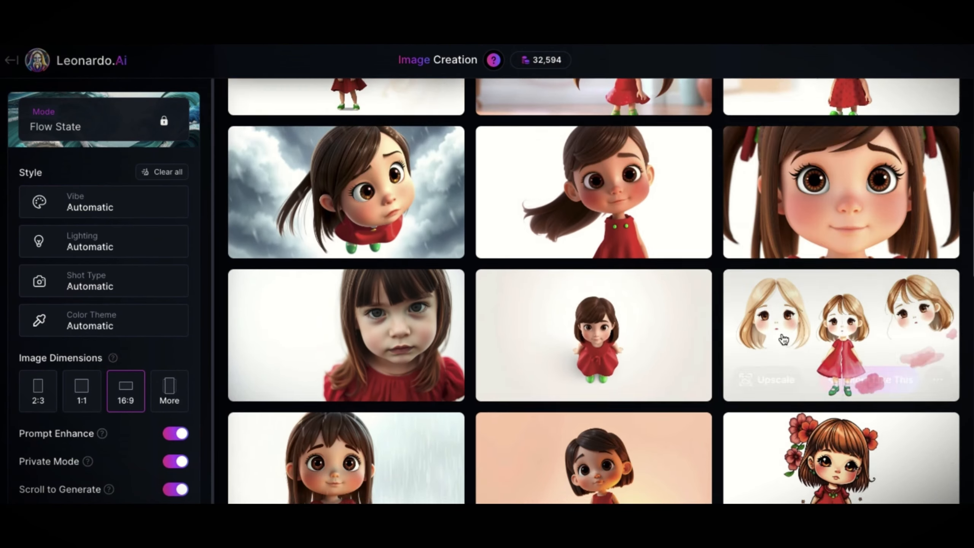
Examine the stream's variations of the girl, in the enlarged view and across the grid, for a suitable character look
click(802, 391)
click(101, 308)
click(103, 308)
click(101, 307)
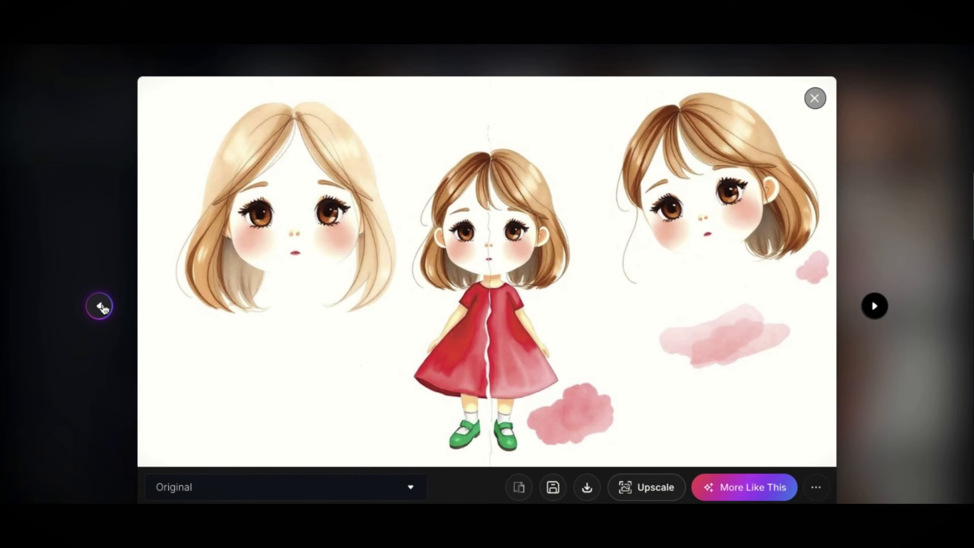
click(101, 307)
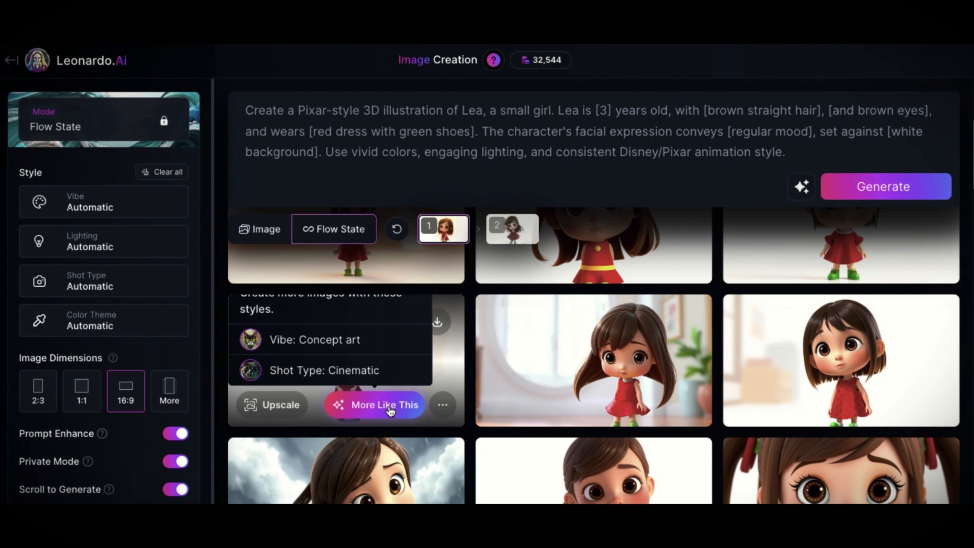
scroll(546, 388, up, 6)
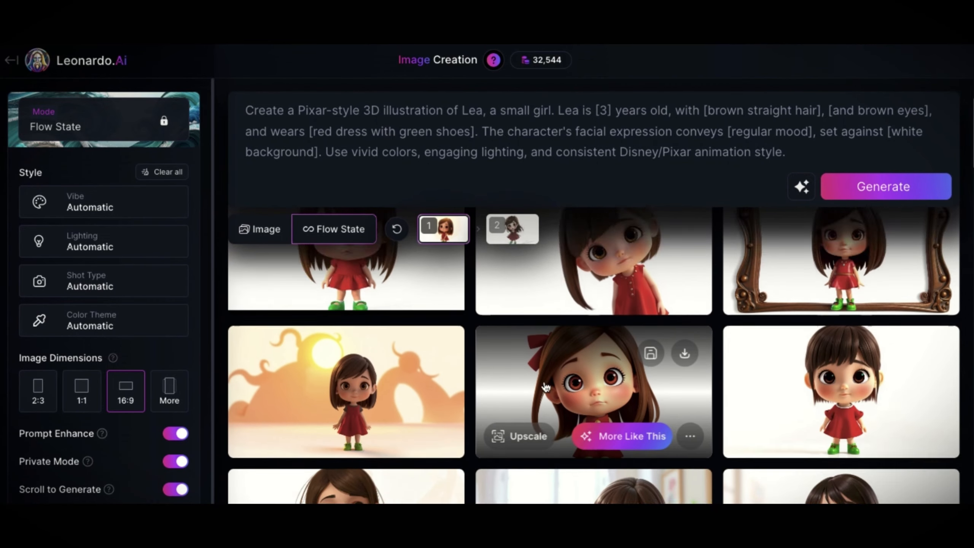
scroll(546, 387, up, 6)
scroll(546, 388, down, 1)
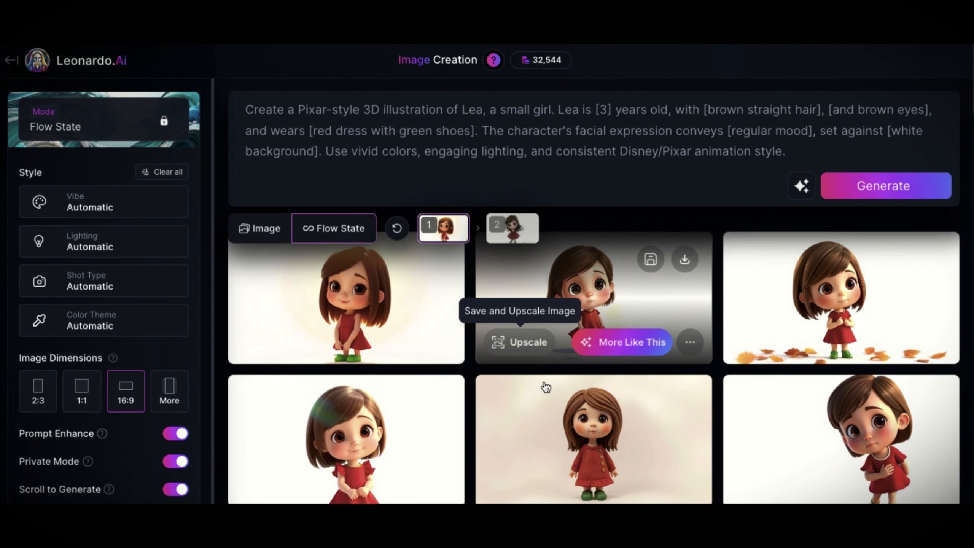
scroll(522, 420, down, 10)
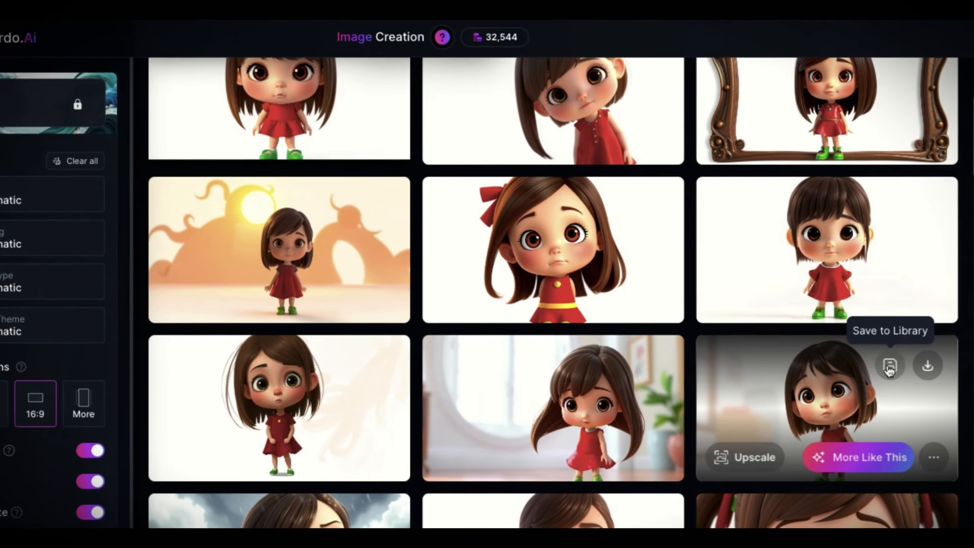
Save the short-haired 3D girl and the illustrated girl with windblown hair and green shoes from the stream
click(895, 361)
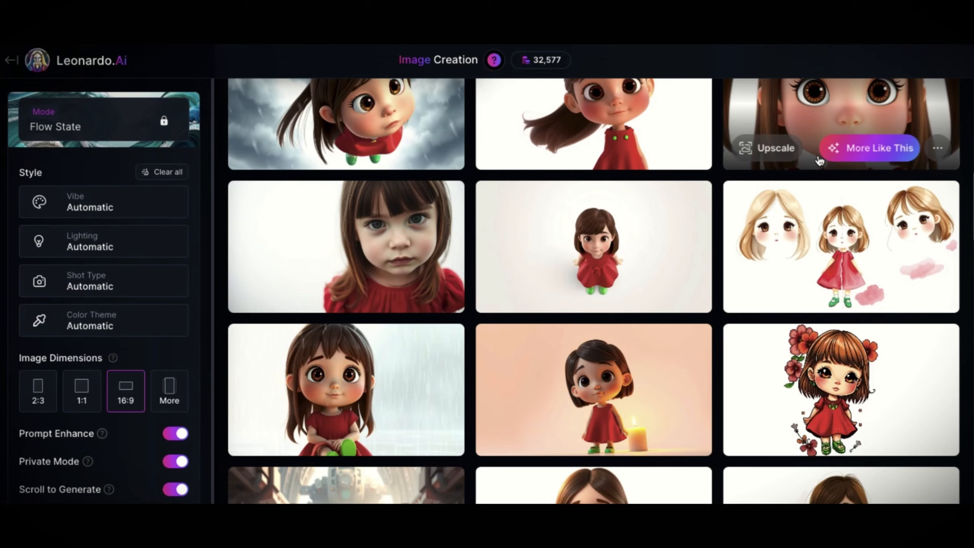
scroll(837, 376, down, 3)
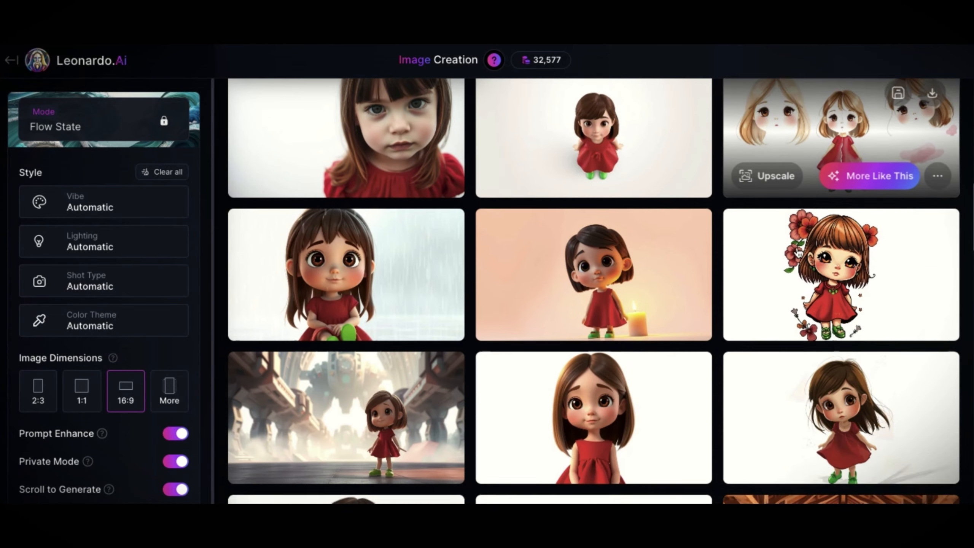
click(837, 376)
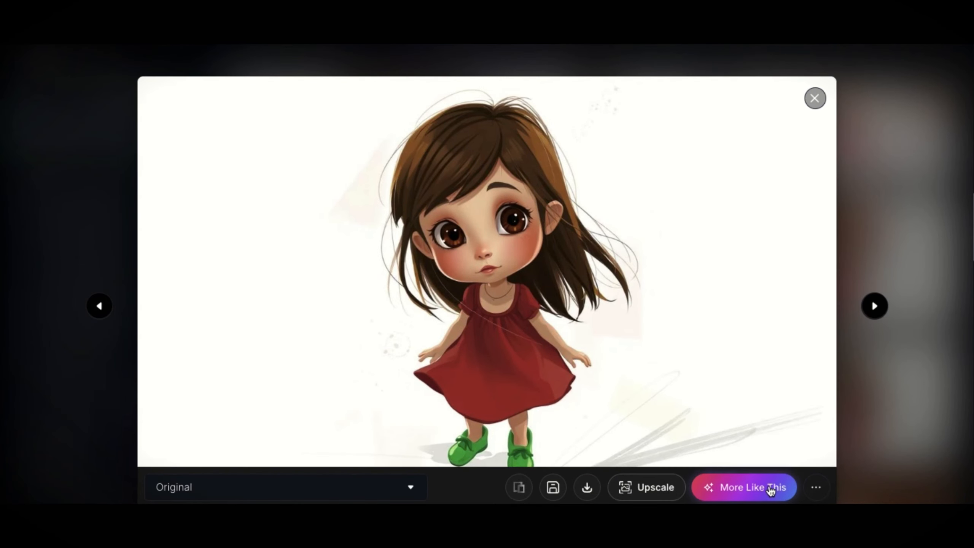
mouse_move(771, 491)
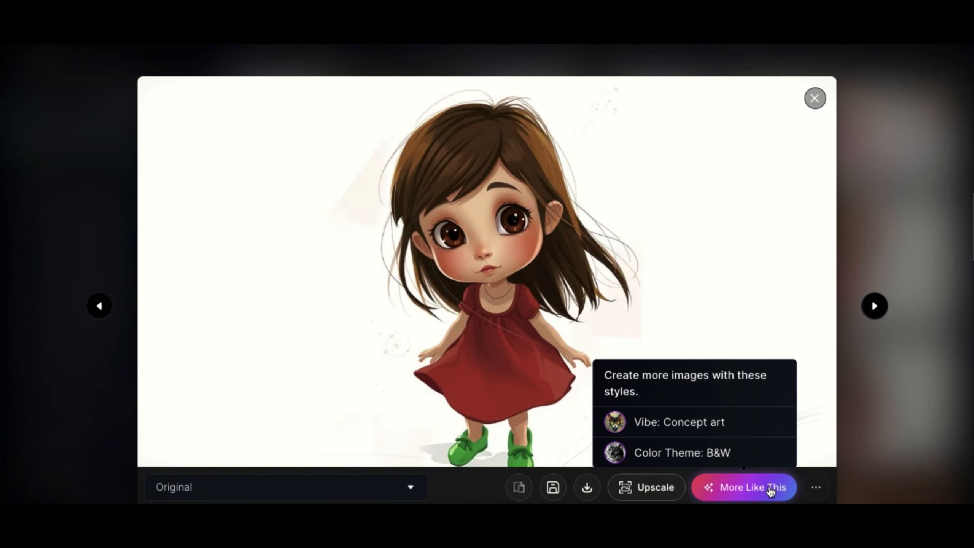
click(553, 487)
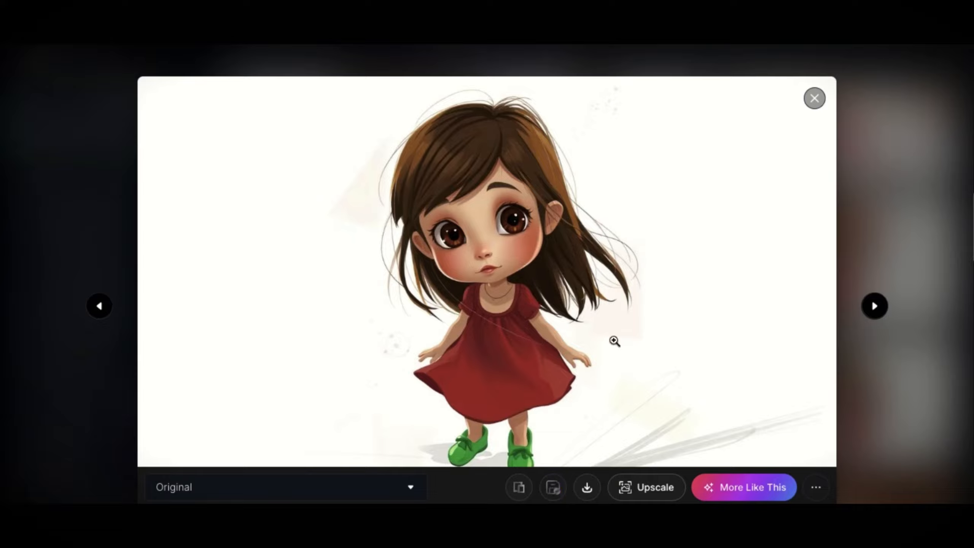
key(Escape)
Open the saved short-haired girl's image details in the library, copy its seed 760434398 and check its finetuned model
click(57, 212)
click(288, 230)
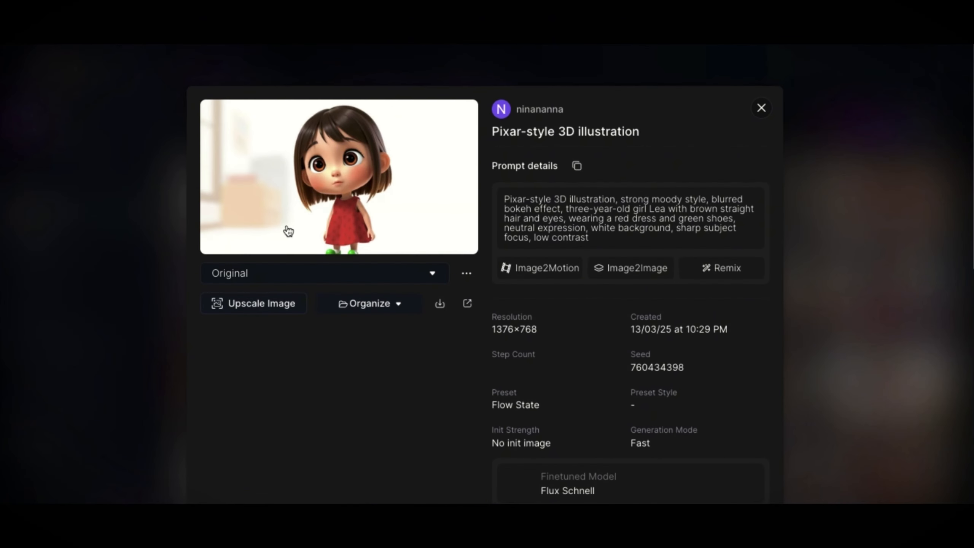
double_click(673, 370)
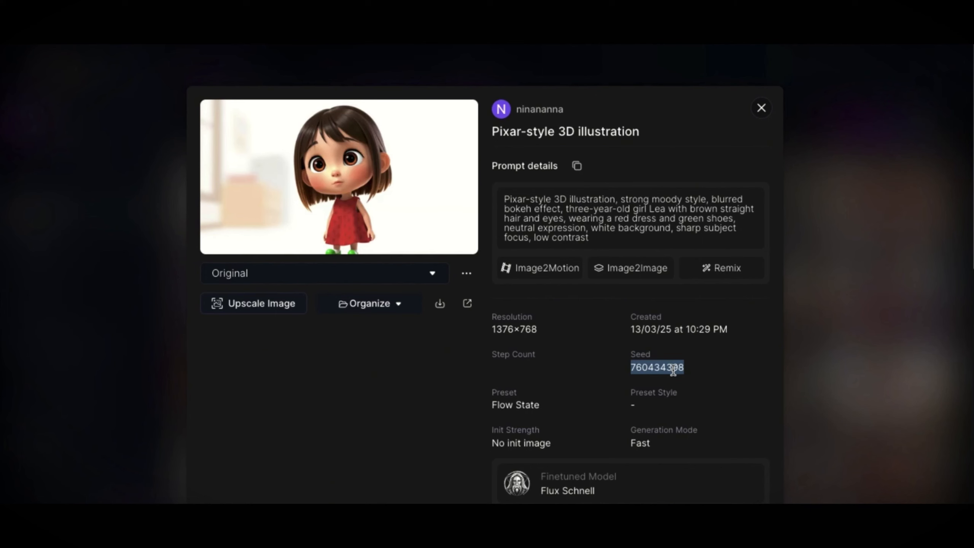
scroll(616, 492, down, 1)
click(617, 493)
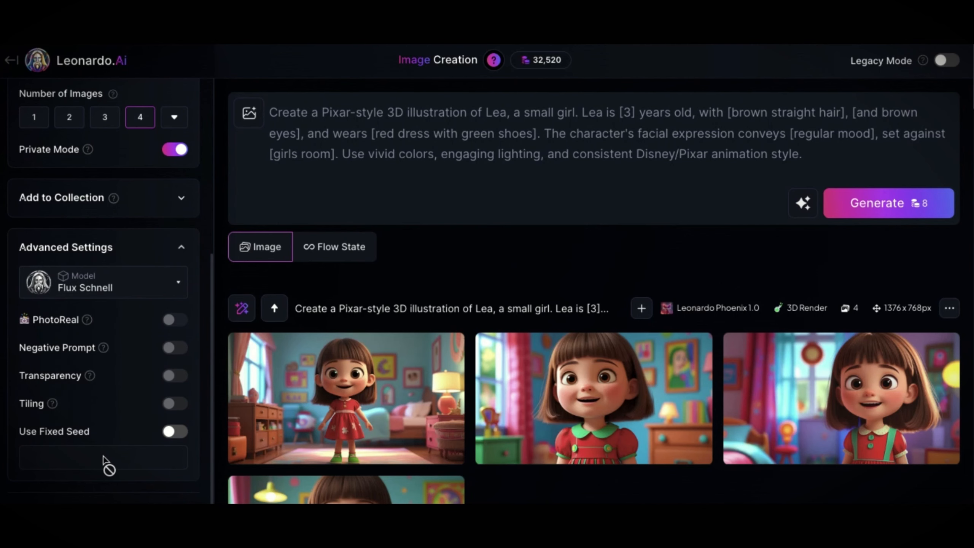
Enable the fixed seed with 760434398 and generate four Flux Schnell images from the [girls room] prompt
click(168, 433)
click(147, 457)
text(760434398)
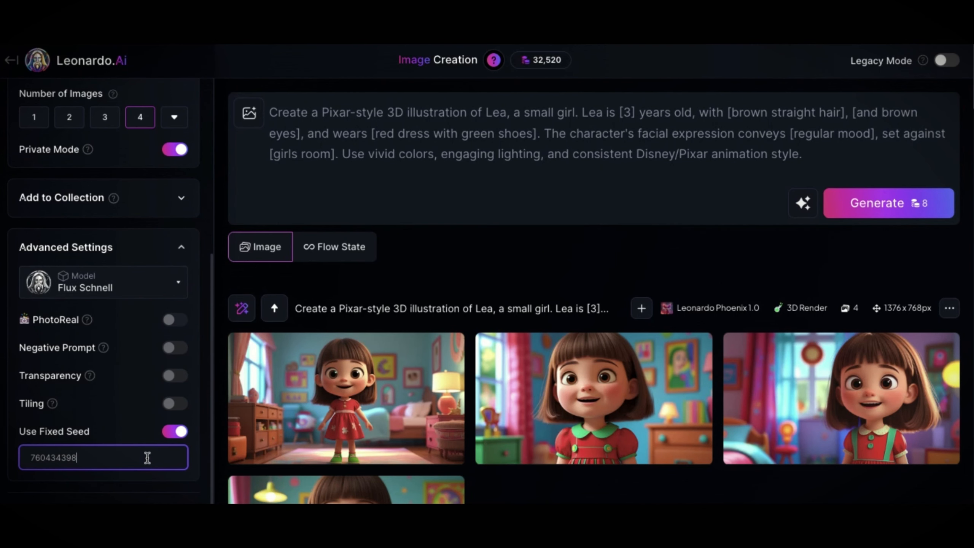
click(882, 211)
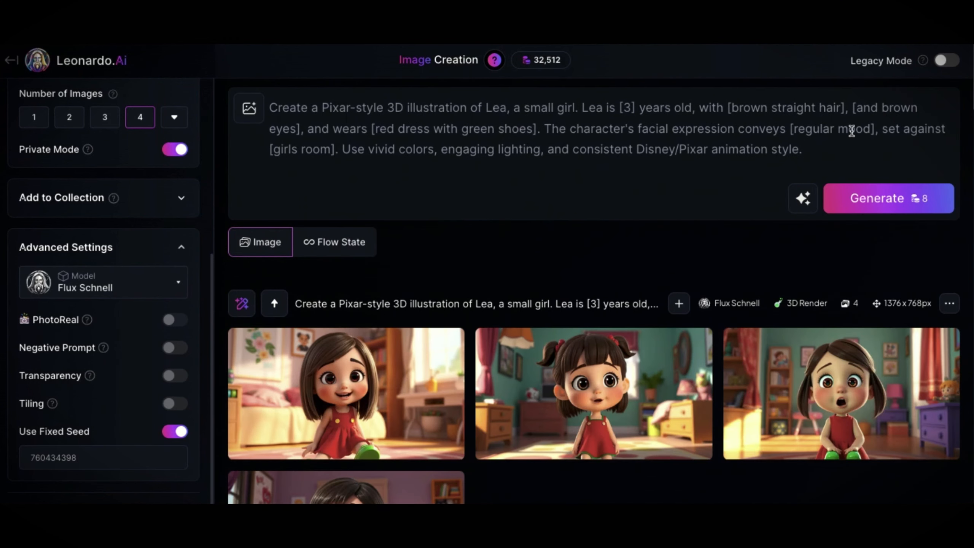
Change the prompt's facial expression to [sad]
double_click(852, 132)
key(BackSpace)
key(BackSpace)
key(BackSpace)
key(BackSpace)
key(BackSpace)
key(BackSpace)
key(BackSpace)
key(BackSpace)
key(BackSpace)
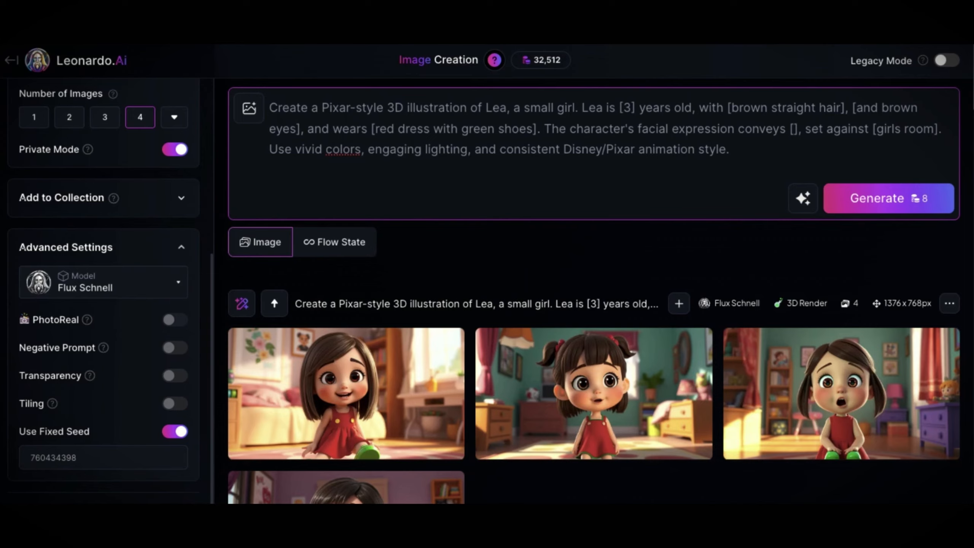
text(sad)
Compare the girl's look across the generated bedroom and flower garden images in the enlarged view
click(347, 393)
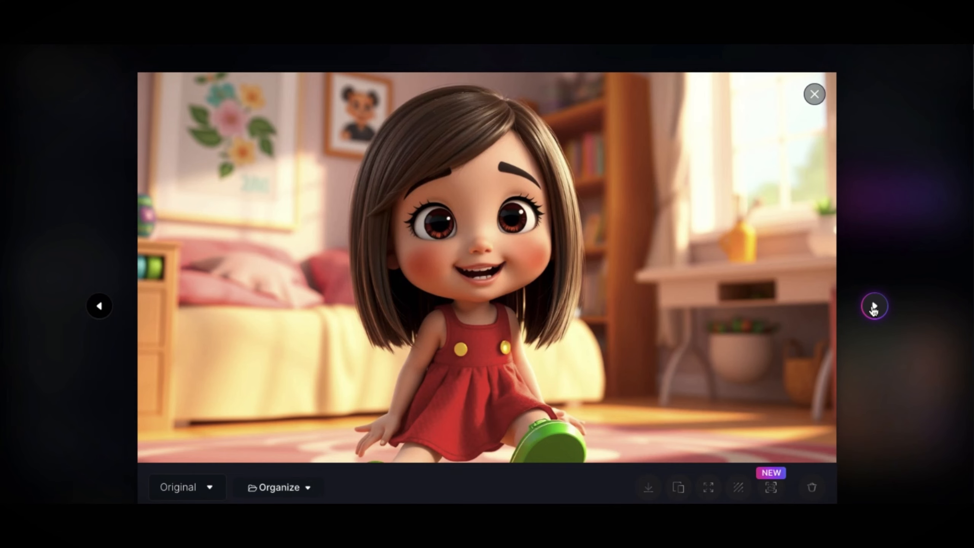
click(873, 306)
click(873, 306)
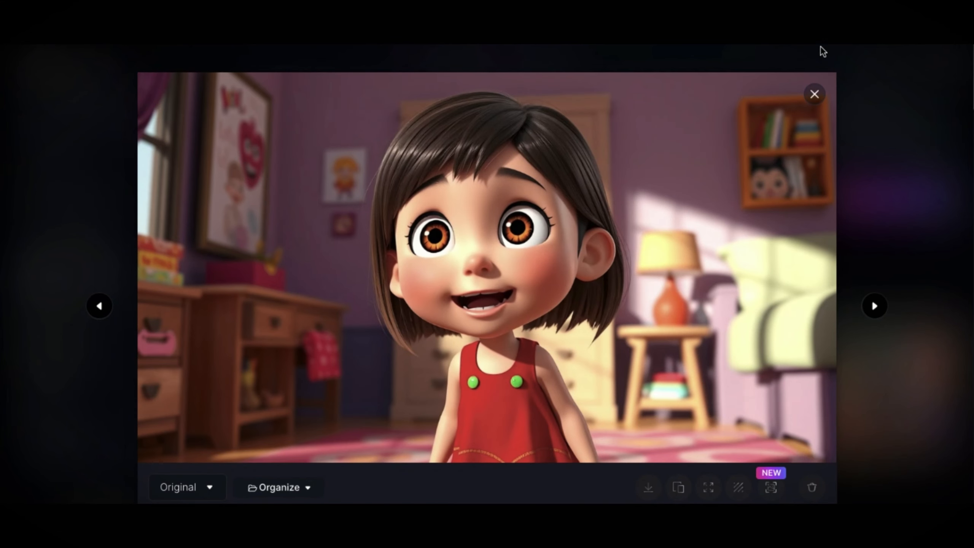
click(873, 306)
click(874, 307)
click(875, 308)
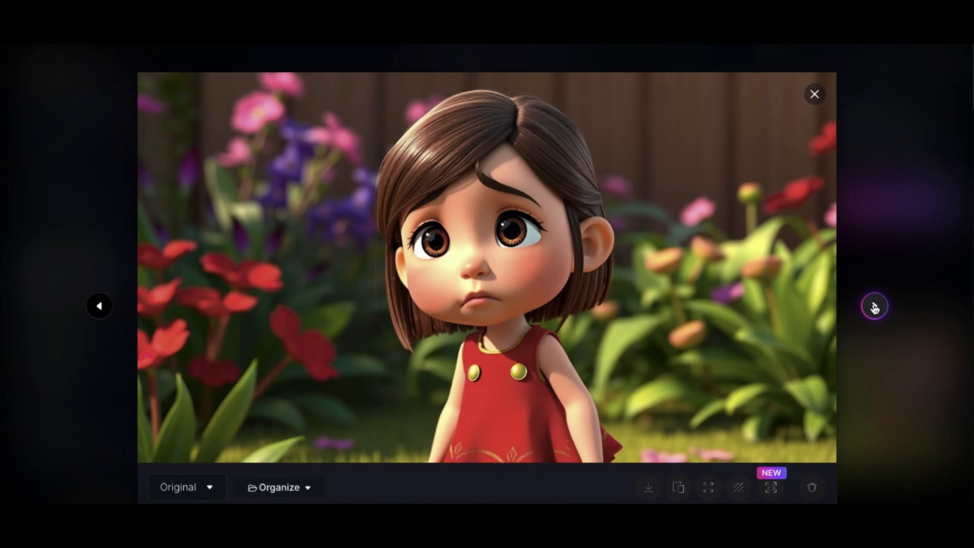
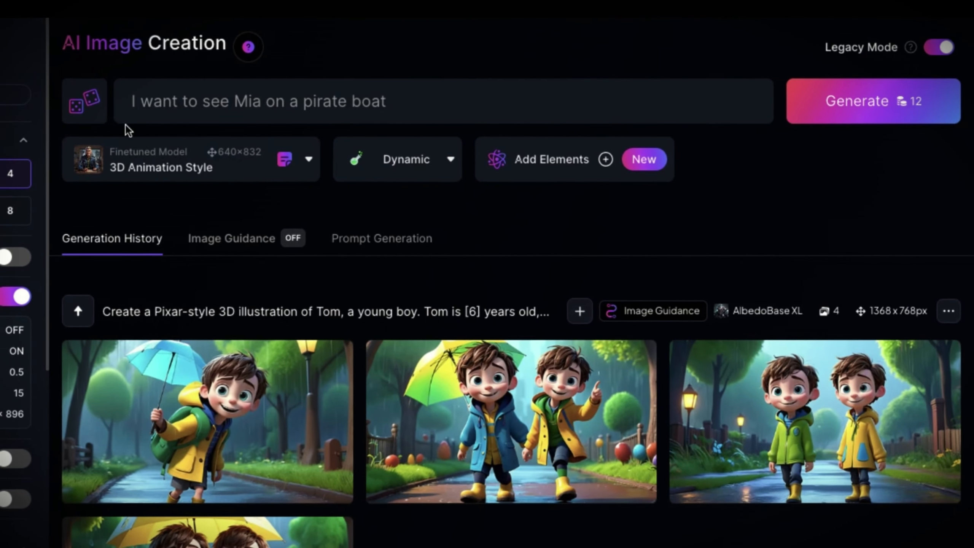
Replace the prompt with the description of Mia, a long-haired pirate woman, as a white-background character sheet, and generate four 3D Animation Style images
click(182, 102)
triple_click(182, 102)
text(Mia is a beautiful pirate woman, long black hair, brown eyes, in a pirate clothes and accessories, extreme textures and details, 64K, character sheet, white background, different character poses, different facial expressions.)
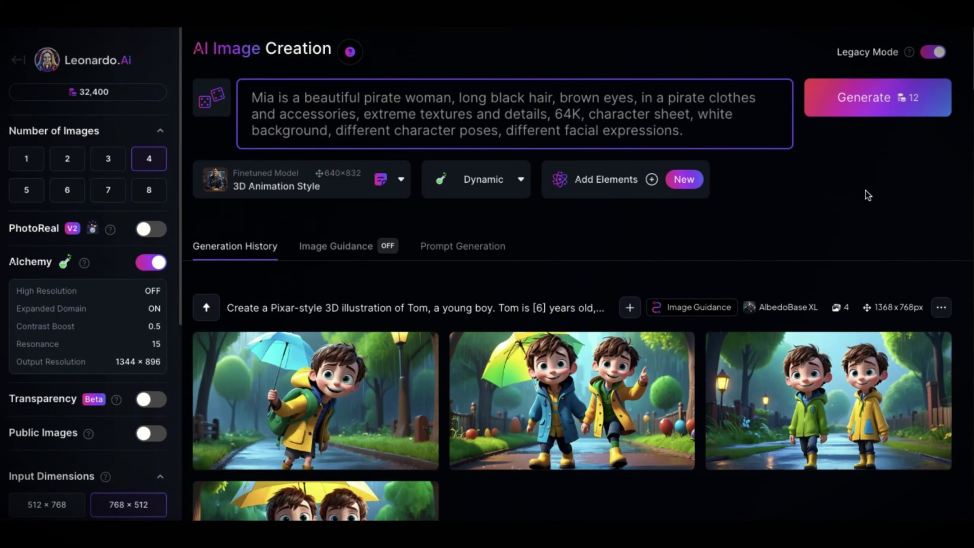
click(901, 98)
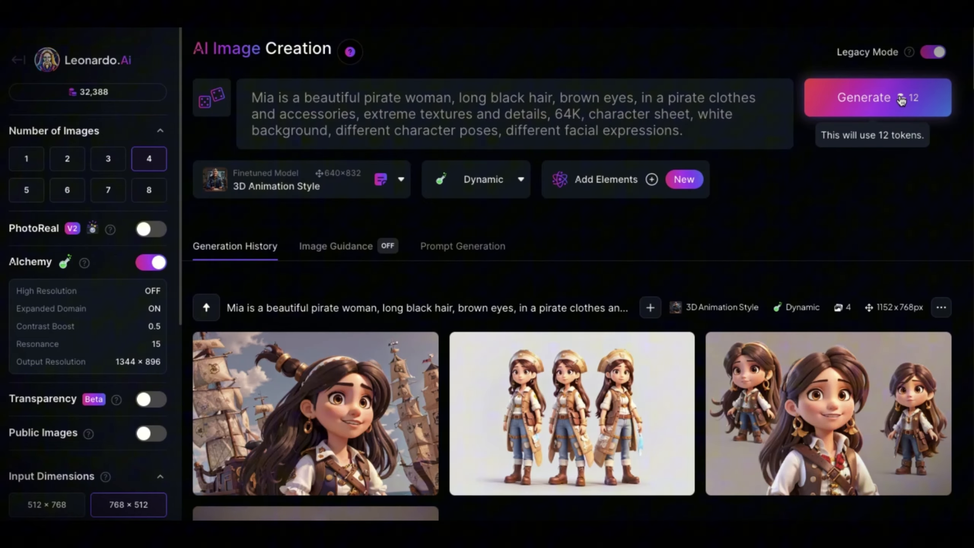
scroll(825, 246, down, 4)
Browse the generated pirate images enlarged, comparing Mia's poses and facial expressions
click(330, 268)
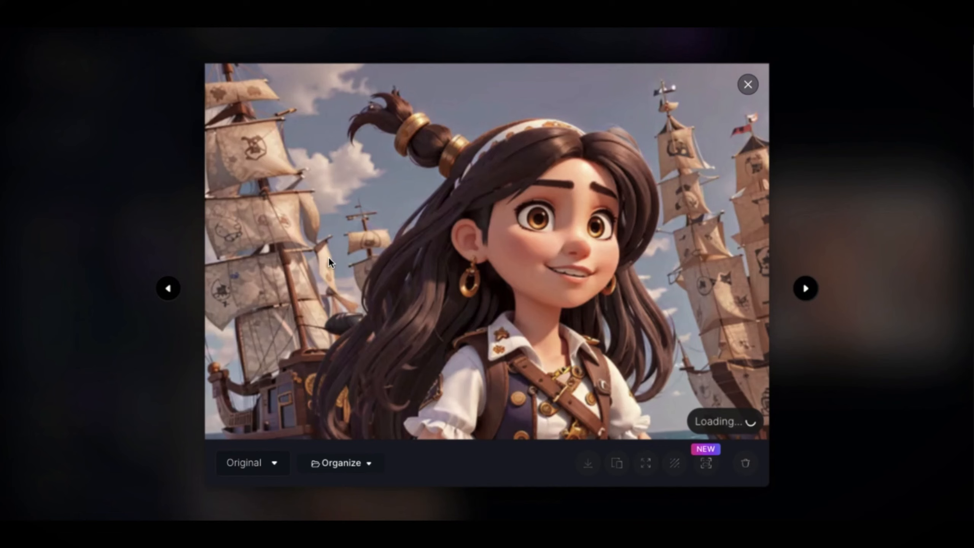
click(818, 292)
click(817, 292)
click(817, 292)
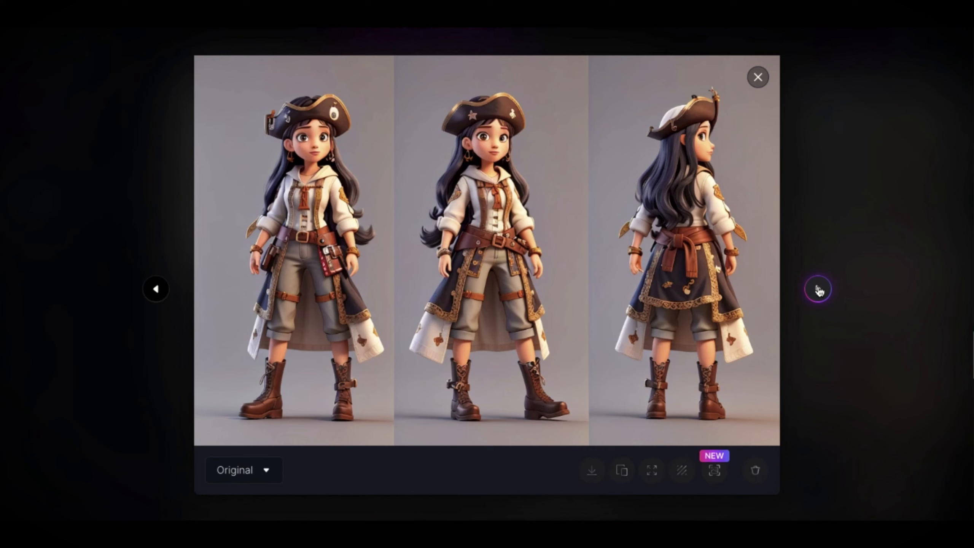
click(818, 291)
click(818, 291)
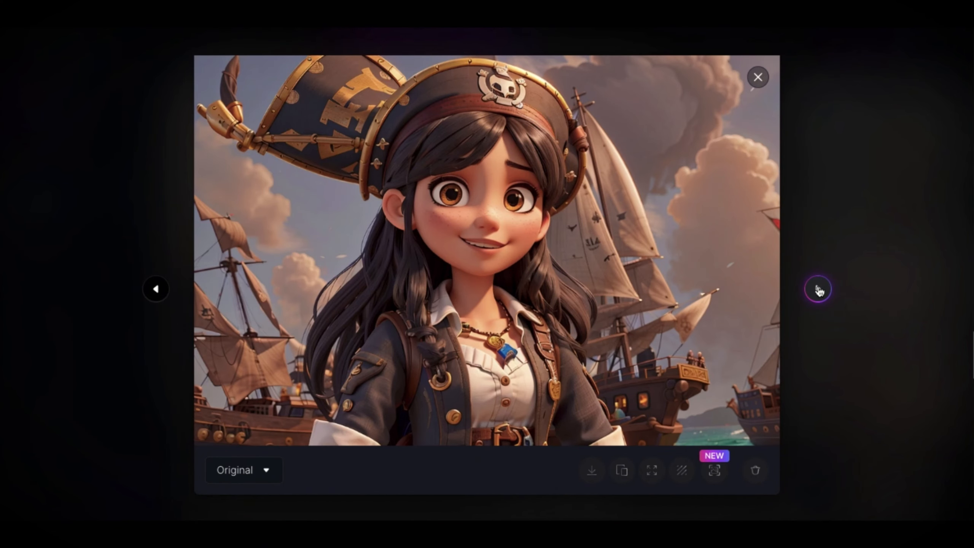
click(818, 290)
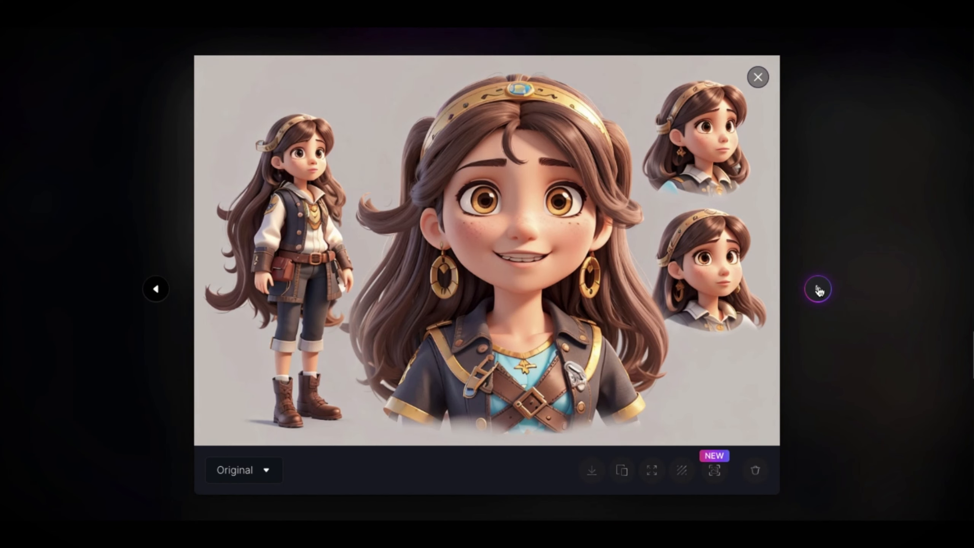
Upscale the white-background image of three standing pirate poses with Ultra, multiplier 2 and High strength
click(819, 291)
click(818, 290)
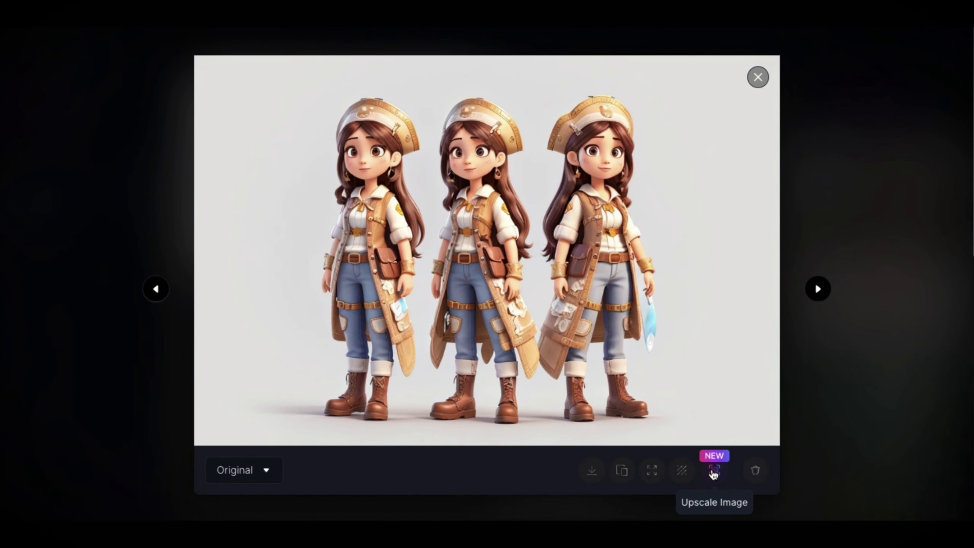
click(714, 470)
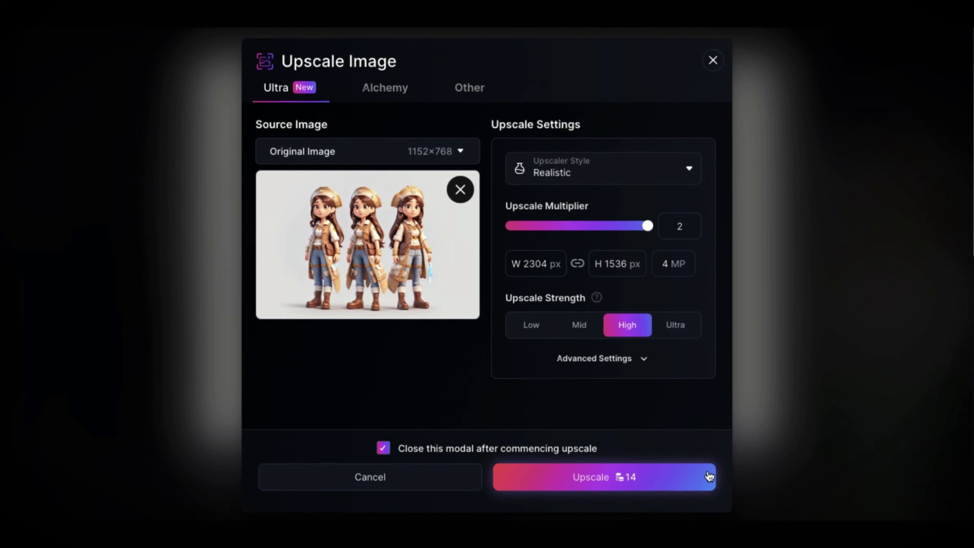
click(650, 487)
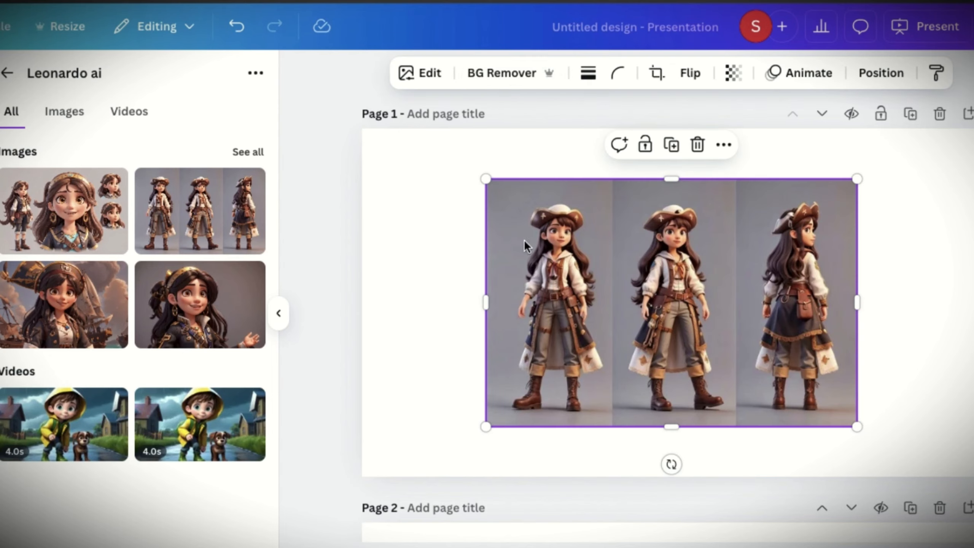
In Canva, remove the background of the three-pose pirate image on page 1, crop it to the first pose and enlarge it to page height
click(483, 80)
drag(857, 302, 651, 293)
drag(652, 178, 771, 131)
drag(603, 431, 579, 476)
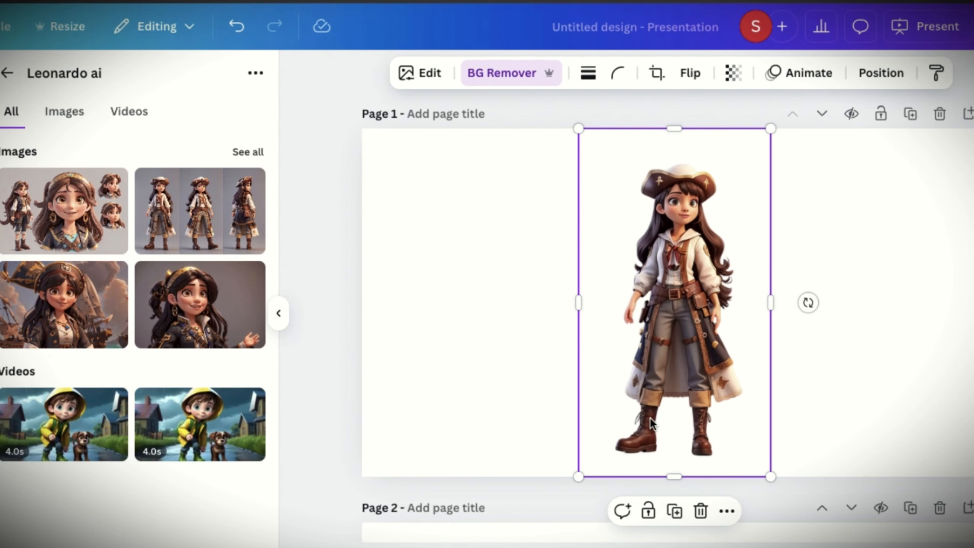
Paste a copy of the cut-out pirate onto page 2 and shift its crop to the middle pose
scroll(650, 417, down, 10)
click(614, 307)
key(ctrl+v)
drag(771, 301, 924, 301)
drag(579, 301, 759, 301)
drag(802, 302, 633, 302)
Paste another copy of the cut-out pirate onto page 3 and shift its crop to the back-view pose
scroll(633, 302, down, 10)
key(ctrl+v)
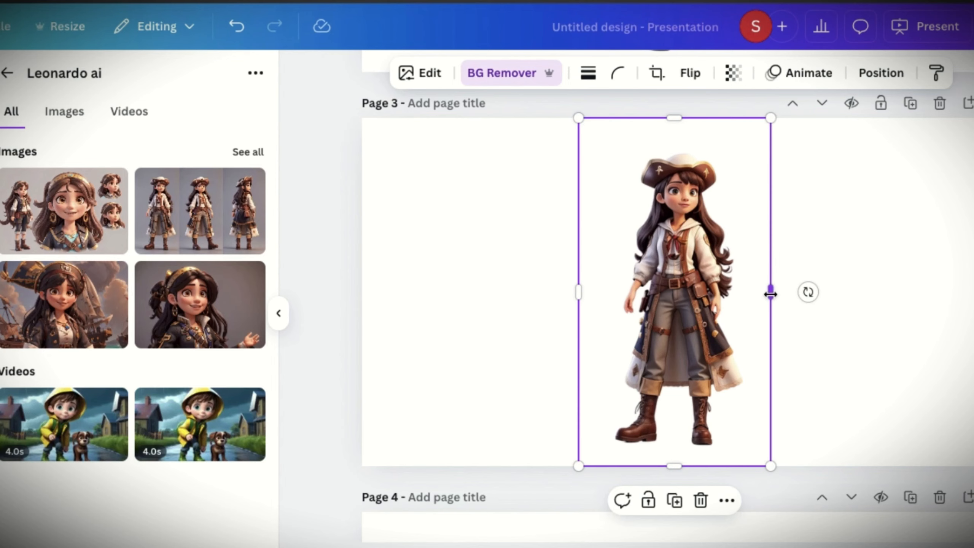
drag(770, 291, 924, 292)
drag(581, 291, 681, 287)
drag(770, 292, 916, 291)
drag(583, 292, 757, 292)
drag(856, 287, 691, 286)
Add the image with the large headband portrait and smaller figures to page 4 and remove its background
scroll(691, 285, down, 4)
scroll(691, 285, down, 8)
click(64, 210)
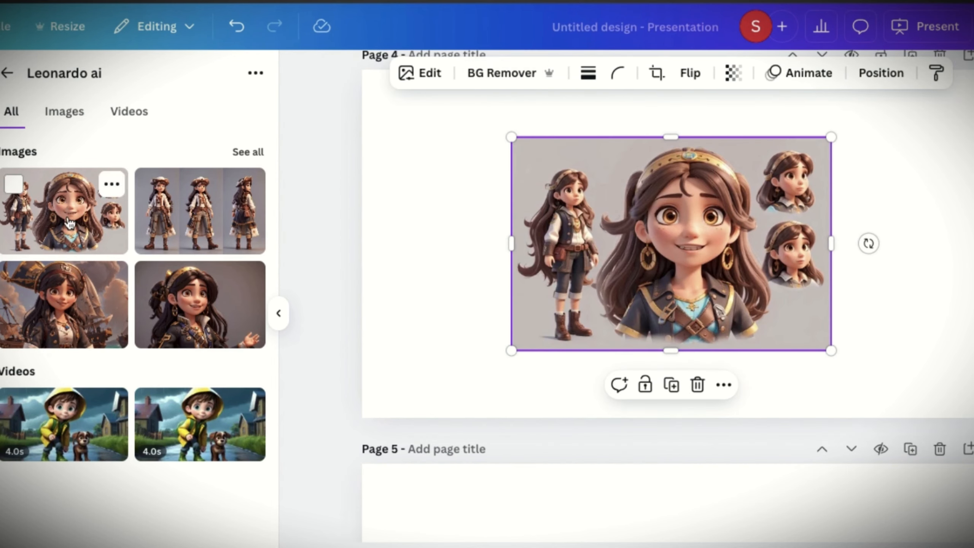
click(496, 74)
Enlarge the page 4 image to nearly fill the page and crop it to the large central portrait
drag(668, 350, 667, 404)
drag(458, 248, 431, 248)
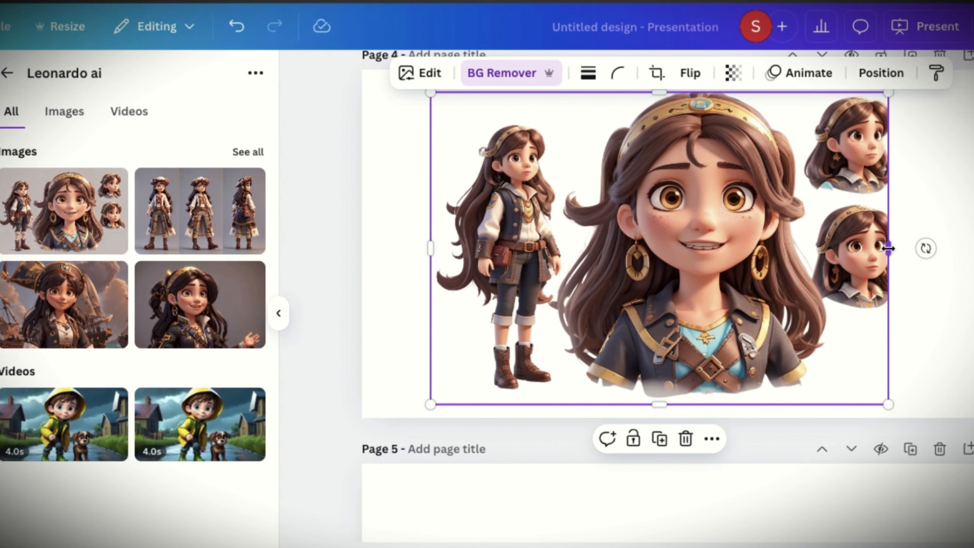
drag(889, 248, 922, 248)
drag(431, 248, 548, 248)
drag(922, 248, 831, 248)
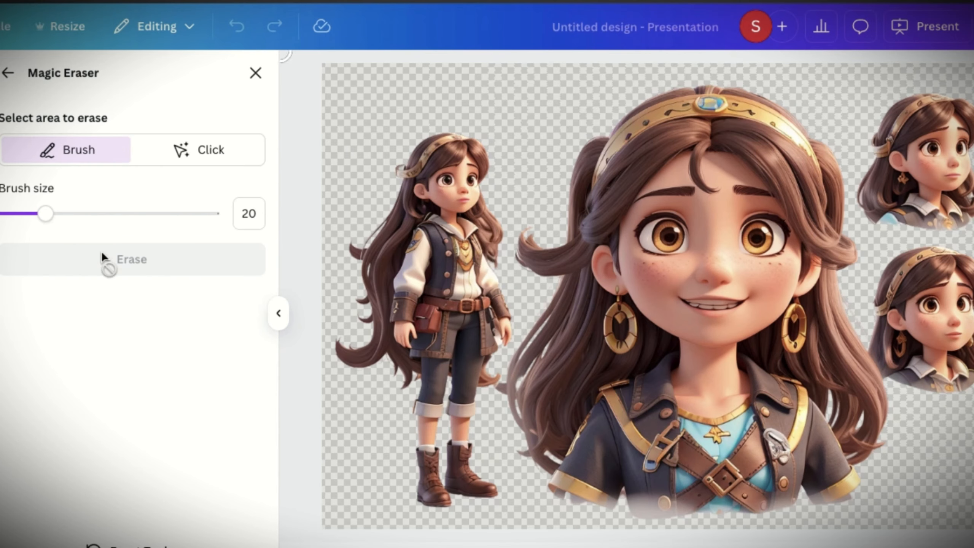
Erase the parts of the small figure and heads beside the large portrait with Magic Eraser at brush size 20
drag(489, 209, 495, 512)
mouse_move(894, 374)
mouse_down()
mouse_move(884, 331)
mouse_move(893, 282)
mouse_up()
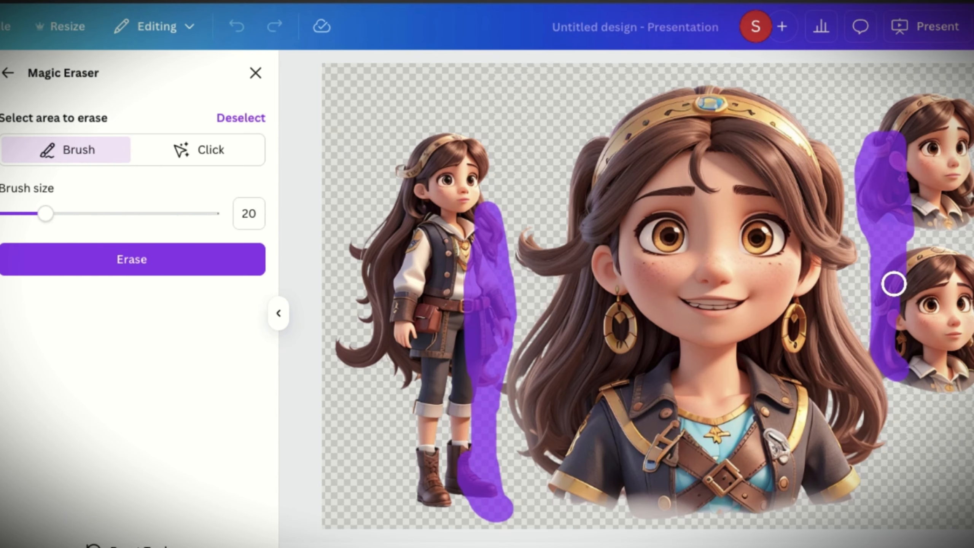
click(234, 256)
click(7, 74)
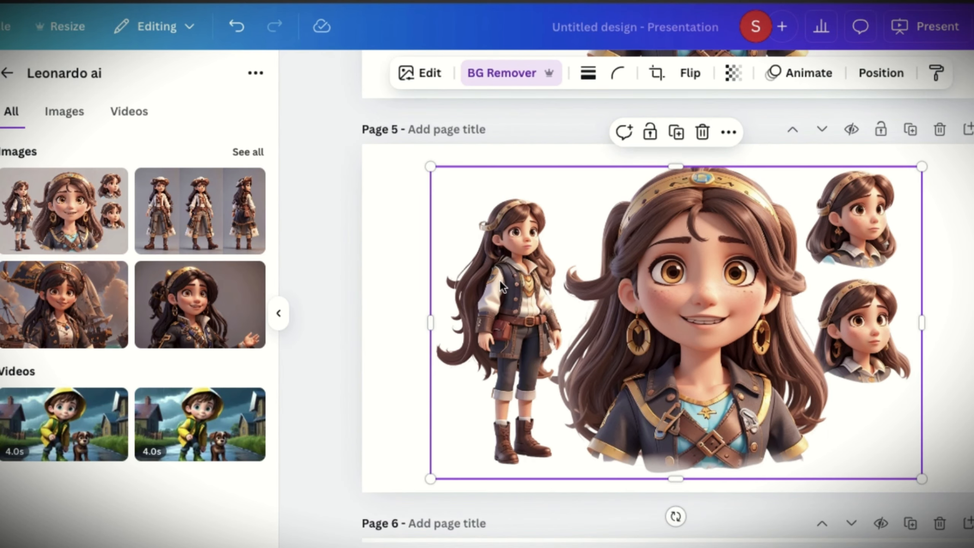
Crop the copy on page 5 to the small full-body figure and erase the neighbouring remnants along its side
drag(919, 322, 572, 320)
drag(500, 319, 659, 319)
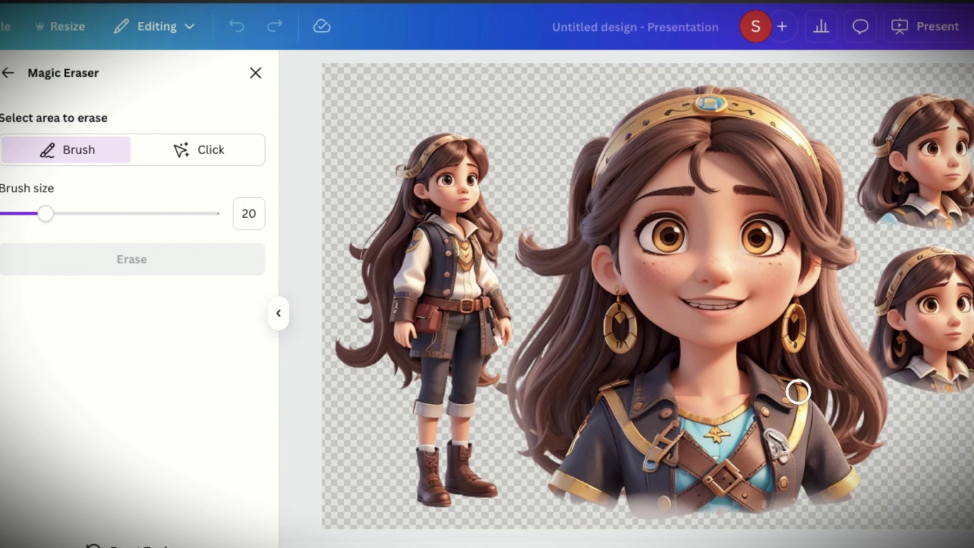
drag(524, 230, 544, 414)
click(230, 258)
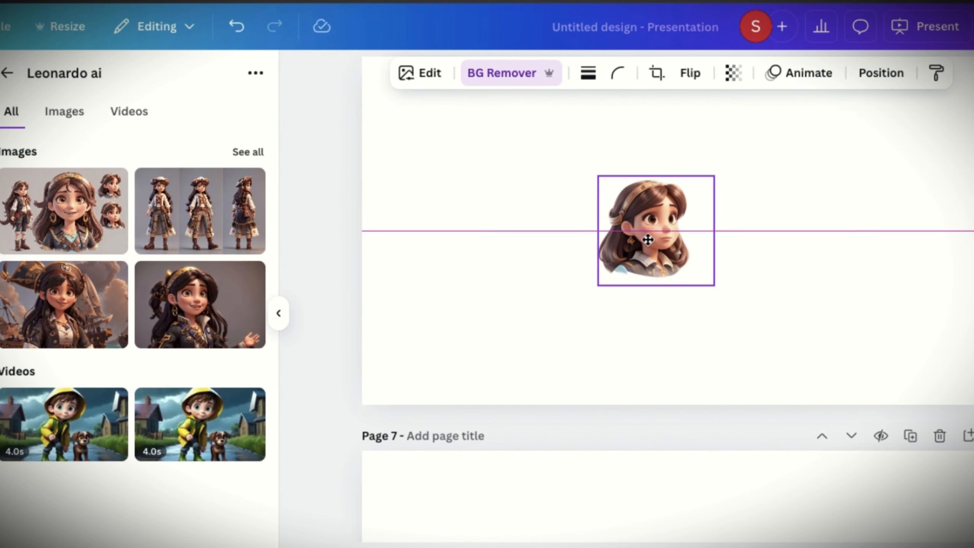
Enlarge the small side-facing head portrait on page 6 and the cut-out hatted pirate portrait on page 7
drag(598, 285, 491, 384)
scroll(798, 252, down, 3)
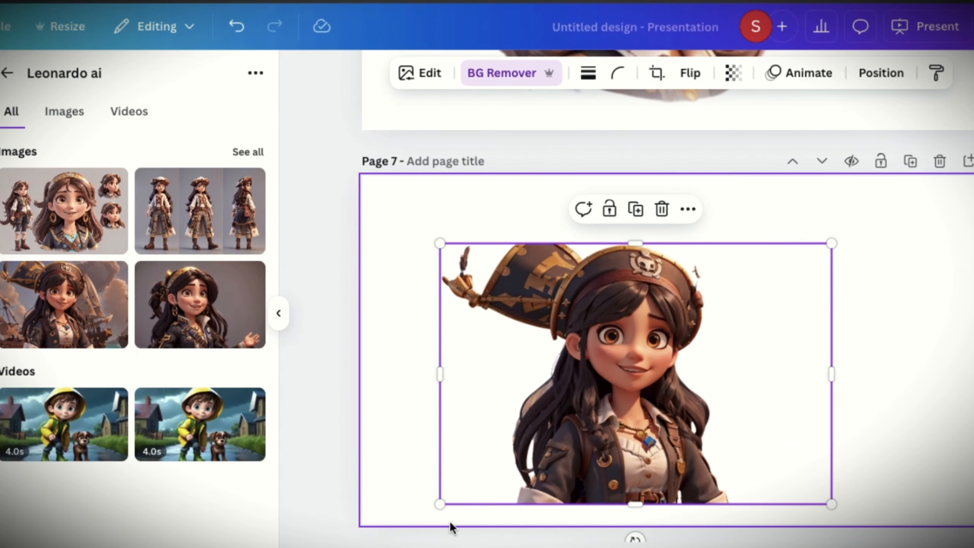
drag(832, 243, 905, 195)
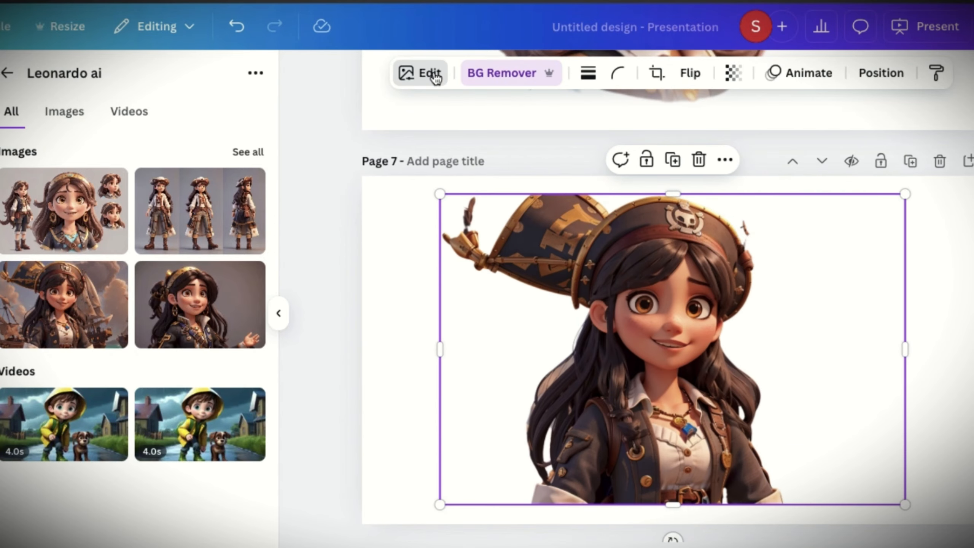
Erase the flag-like shape behind the pirate's hat on page 7 with Magic Eraser at brush size 16
click(435, 74)
click(132, 169)
click(76, 214)
mouse_move(389, 161)
mouse_down()
mouse_move(446, 96)
mouse_move(430, 174)
mouse_move(466, 159)
mouse_up()
drag(77, 214, 37, 214)
drag(509, 213, 507, 202)
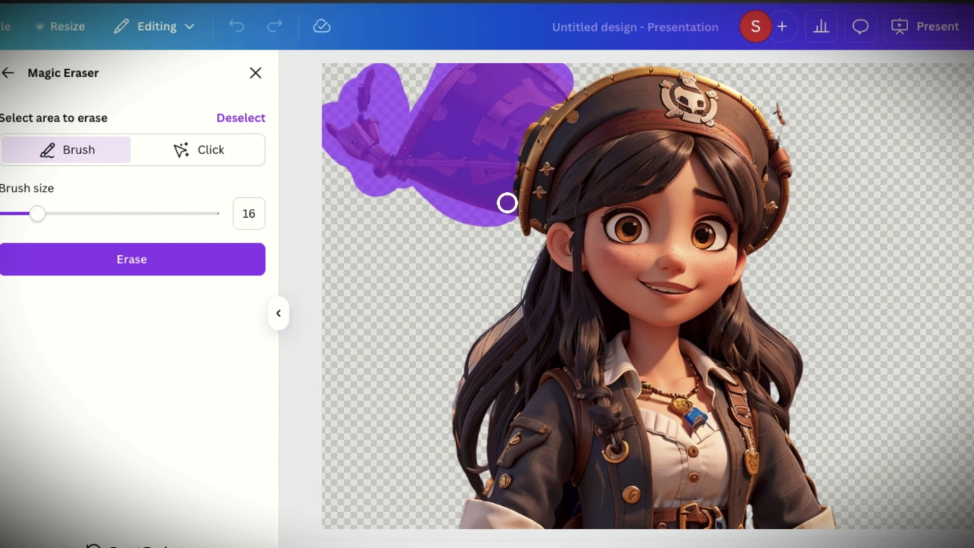
drag(529, 135, 526, 194)
click(130, 263)
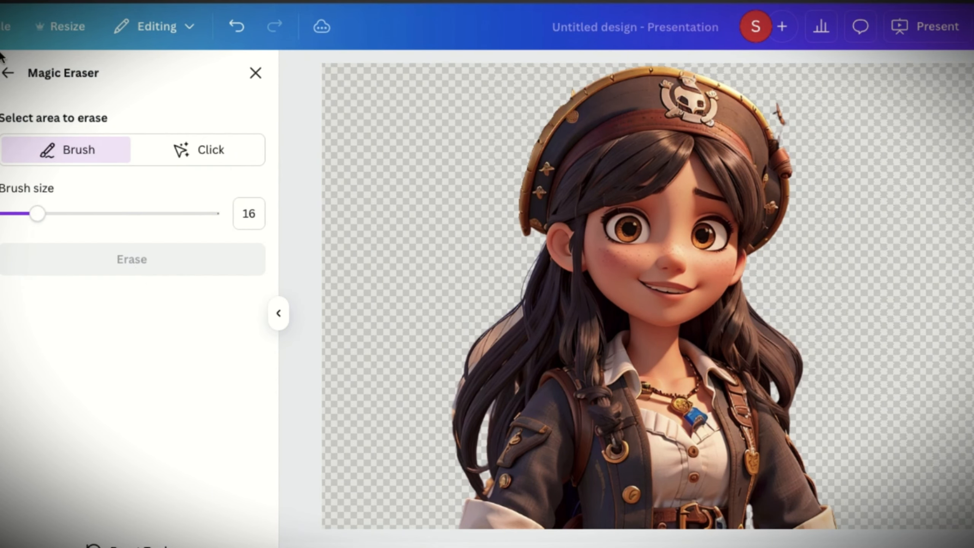
click(7, 73)
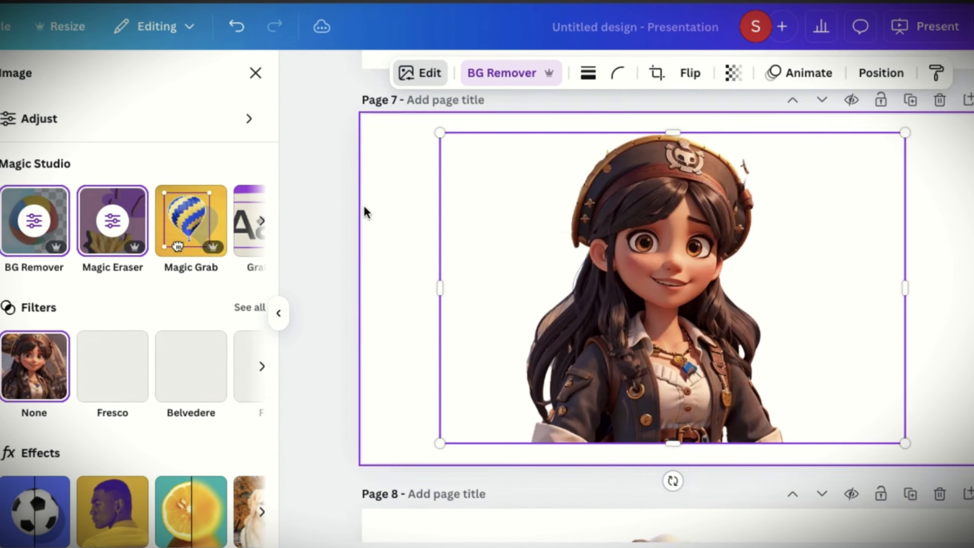
Download pages 1–16 of the design as PNG images at 1,920 × 1,080 px
scroll(364, 207, up, 20)
scroll(364, 206, up, 2)
click(972, 26)
click(768, 353)
click(798, 141)
click(796, 430)
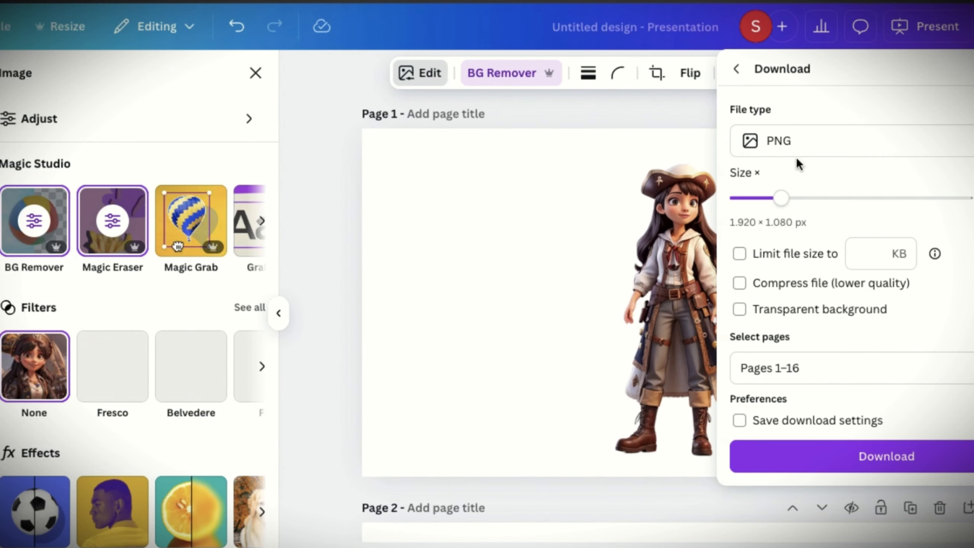
click(843, 456)
click(535, 300)
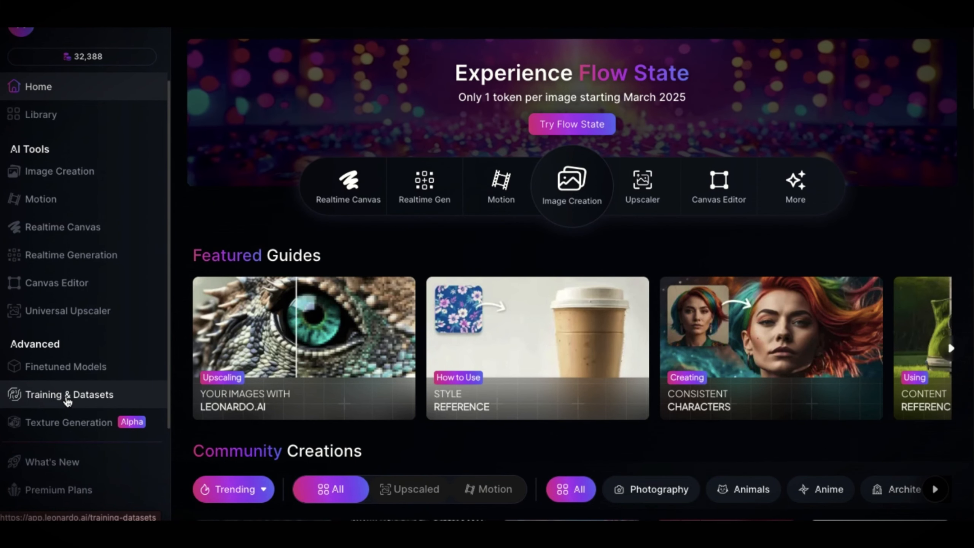
In Leonardo.Ai, create a training dataset named Mia 2 with the shortened pirate woman description and upload the eight cut-out character images
click(67, 399)
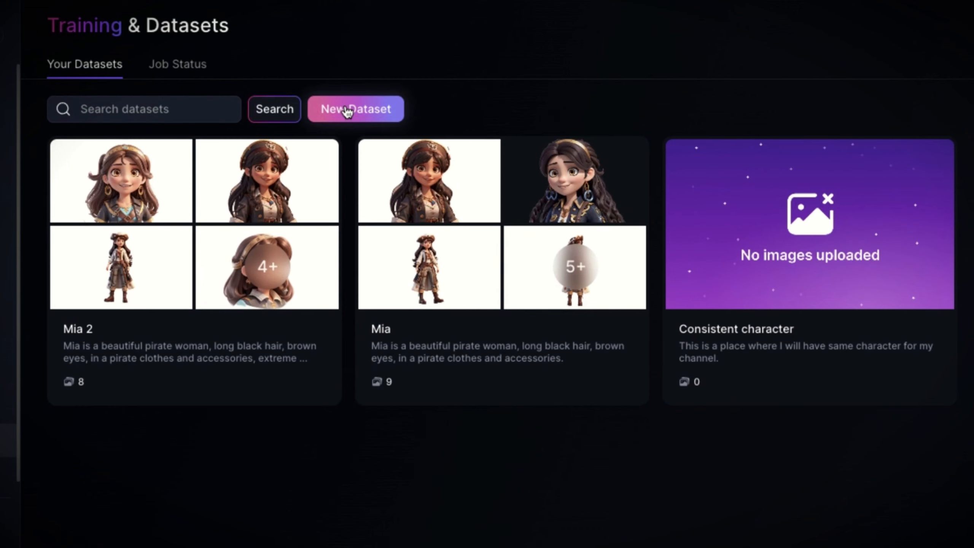
click(346, 106)
text(Mia is a beautiful pirate woman, long black hair, brown eyes, in a pirate clothes and accessories, extreme textures and details, 64K, character sheet, white background, different character poses, different facial expressions.)
drag(500, 310, 476, 301)
key(BackSpace)
click(562, 422)
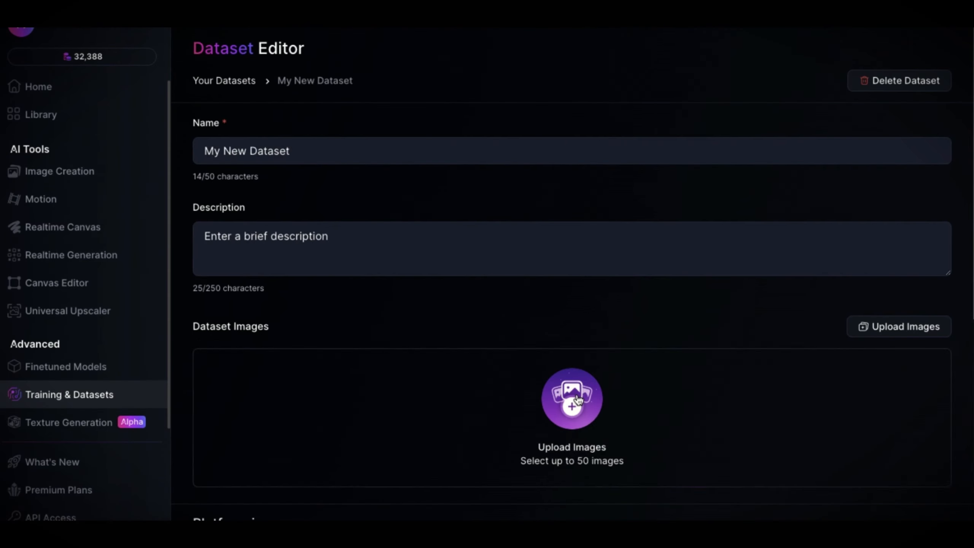
scroll(578, 399, down, 2)
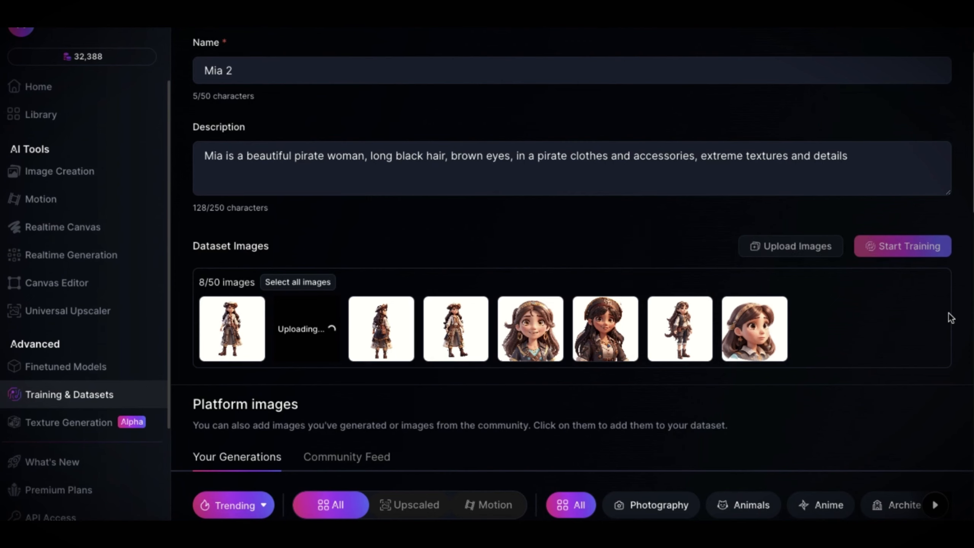
Set up a new model training from the Mia 2 dataset with the Character category
click(913, 245)
click(487, 357)
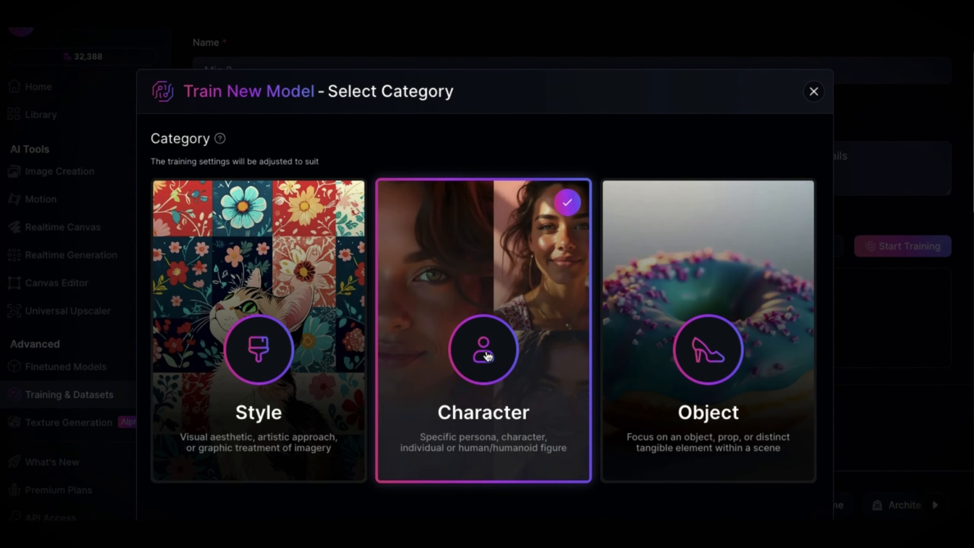
click(510, 468)
Name the model Mia the pirate and describe it with the pirate woman text ending at "extreme textures and details"
click(320, 100)
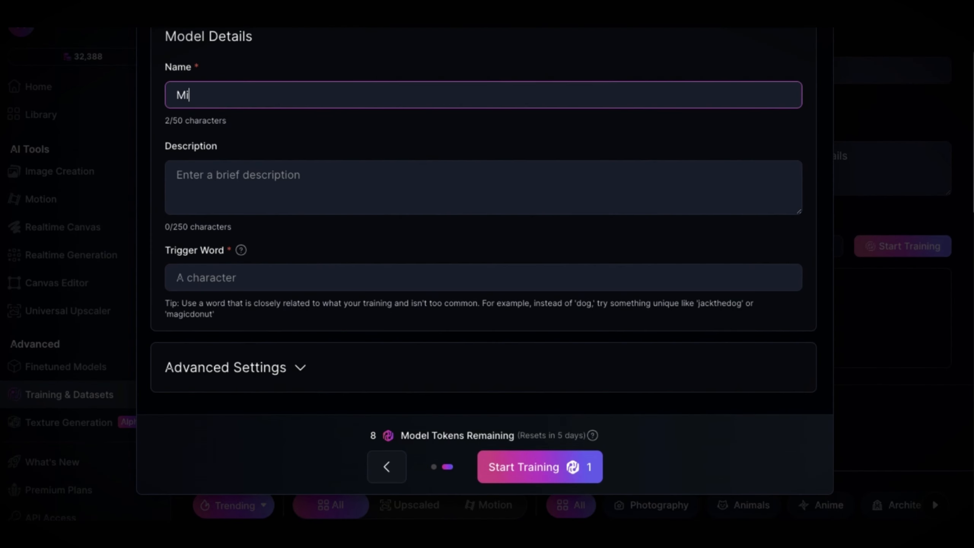
text(Mia the pirate)
click(322, 179)
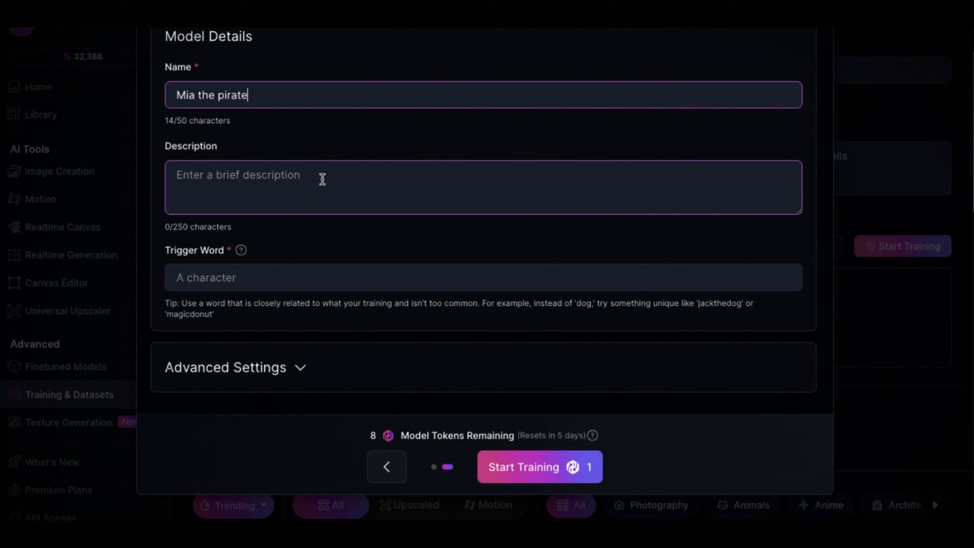
text(Mia is a beautiful pirate woman, long black hair, brown eyes, in a pirate clothes and accessories, extreme textures and details, 64K, character sheet, white background, different character poses, different facial expressions.)
drag(711, 192, 216, 191)
key(BackSpace)
Set the trigger word to "pirate women" and start training the Element (LoRA) on the SDXL 0.9 base model
click(246, 276)
text(pirate women)
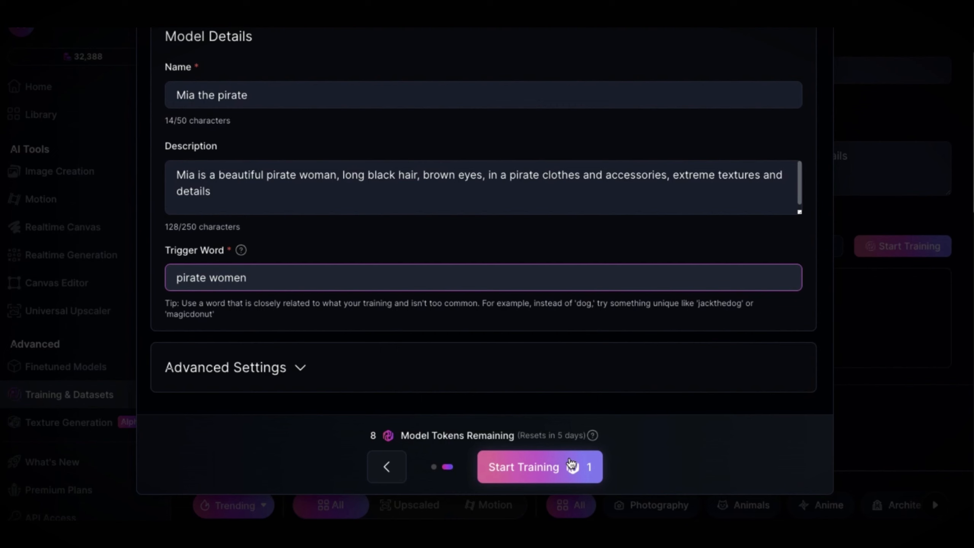
click(299, 368)
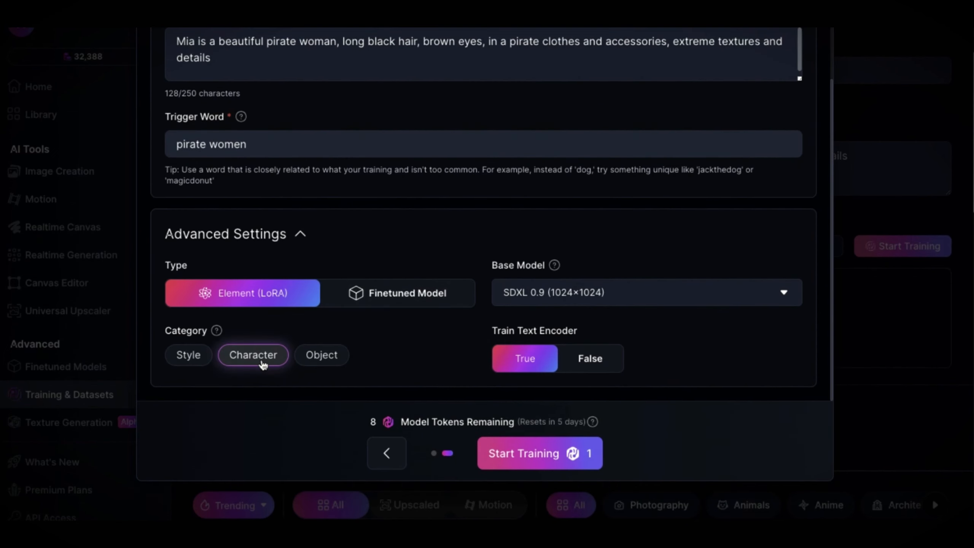
click(548, 463)
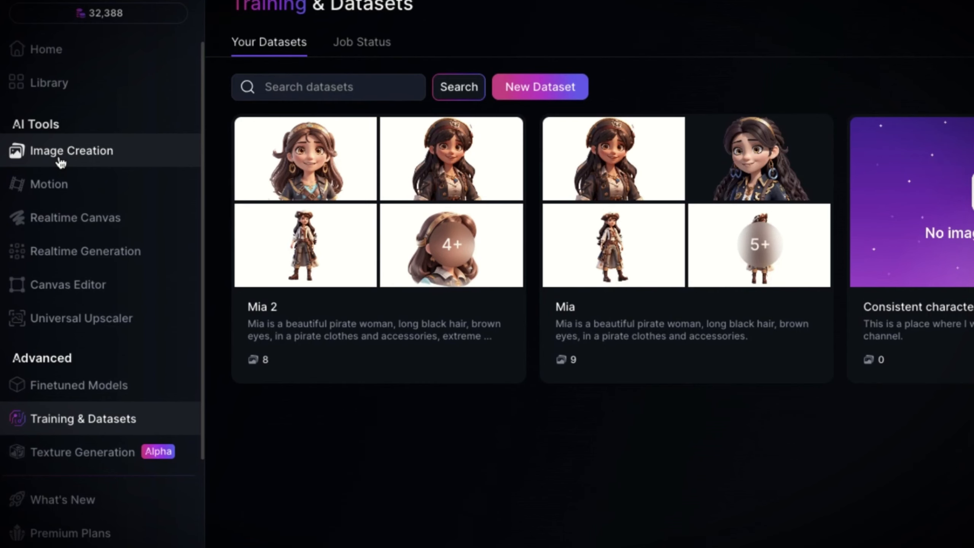
Open image creation and switch the finetuned model to AlbedoBase XL
click(59, 152)
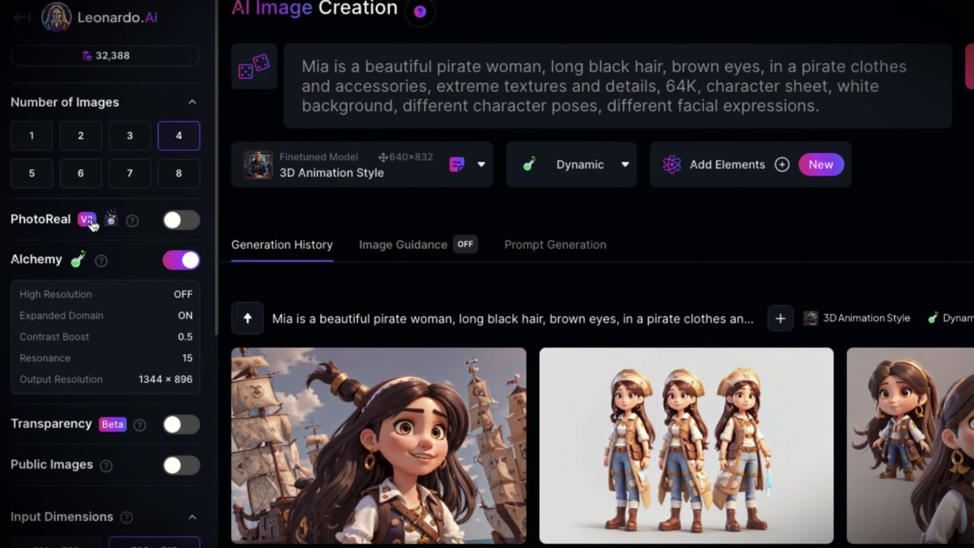
scroll(108, 338, down, 3)
scroll(108, 338, up, 3)
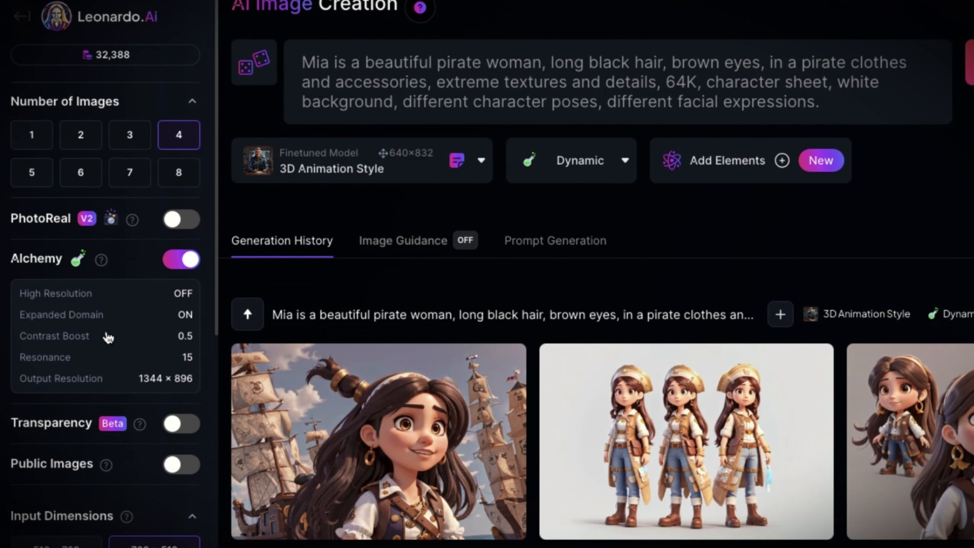
scroll(108, 338, down, 5)
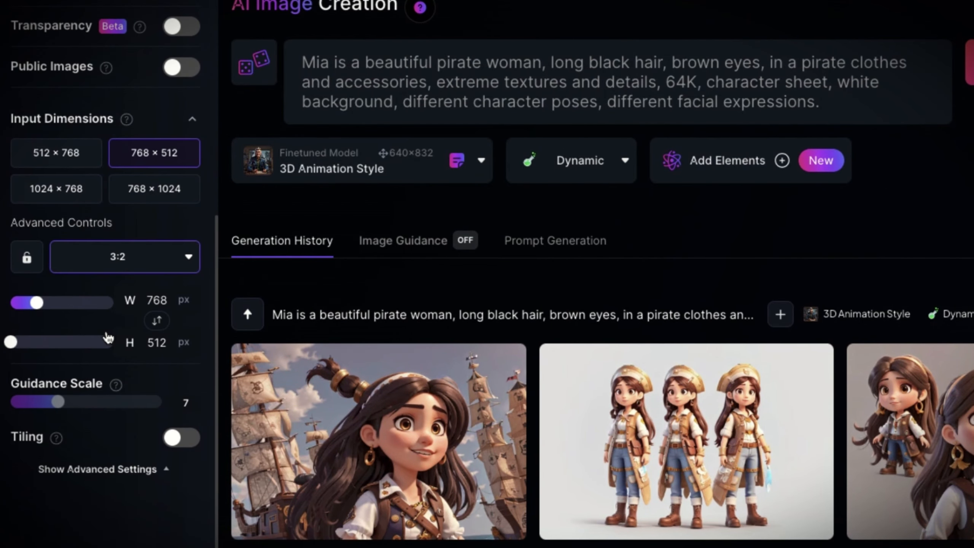
scroll(108, 337, up, 5)
click(192, 103)
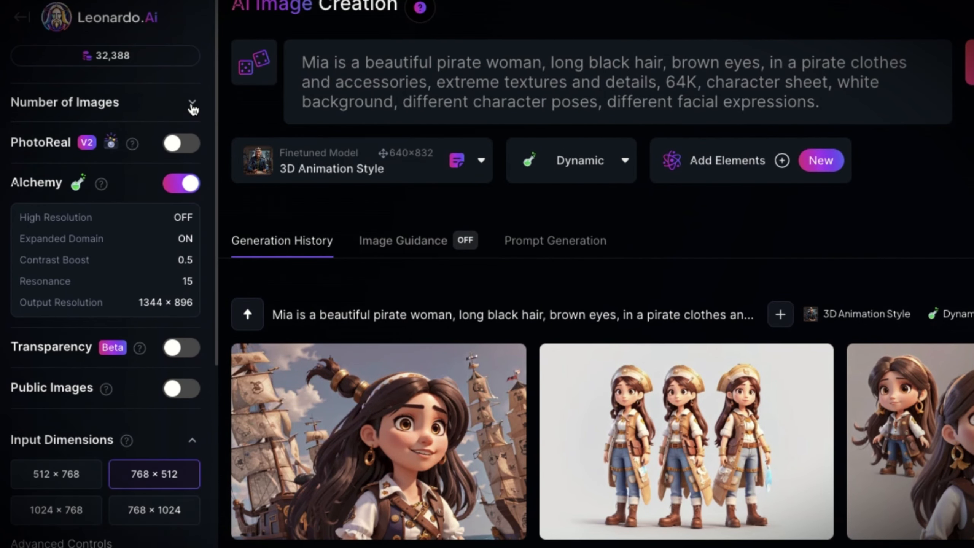
click(191, 102)
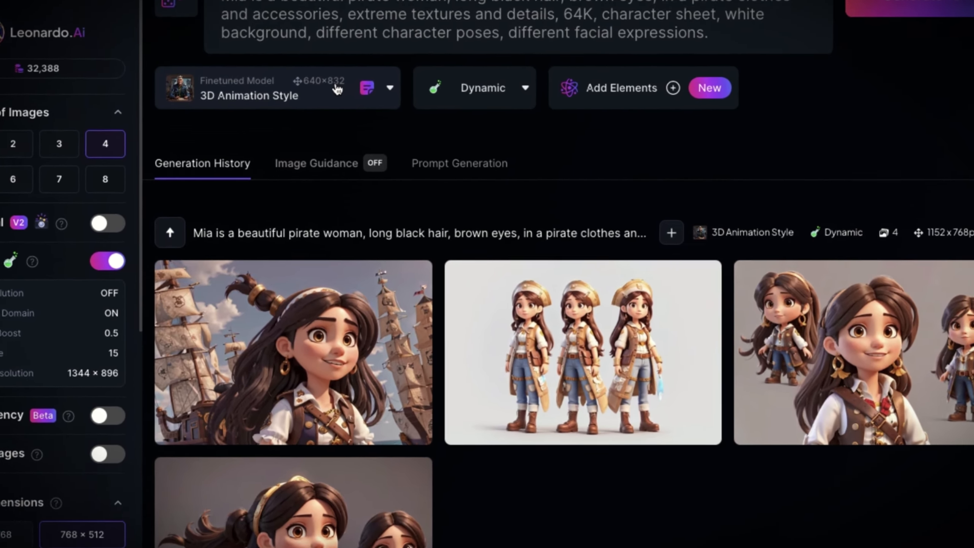
click(360, 104)
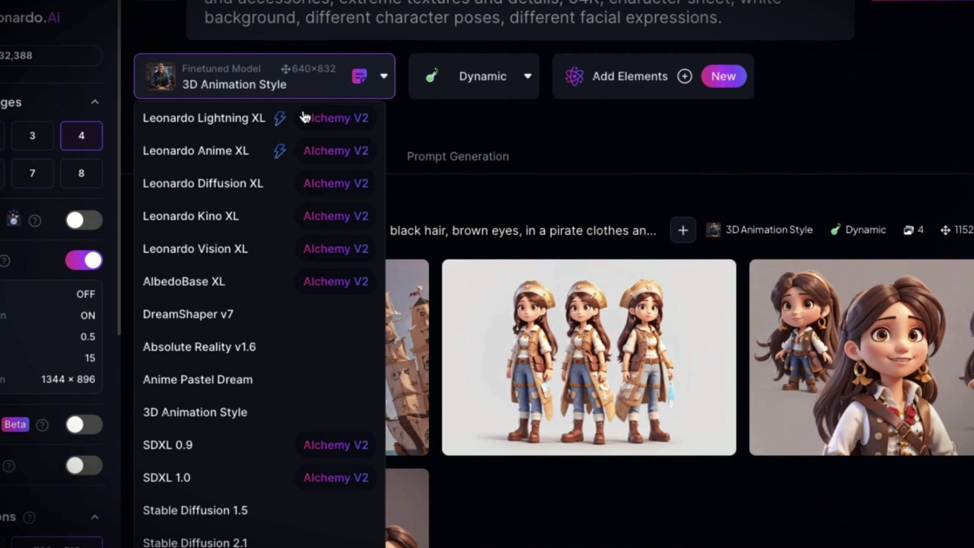
click(227, 284)
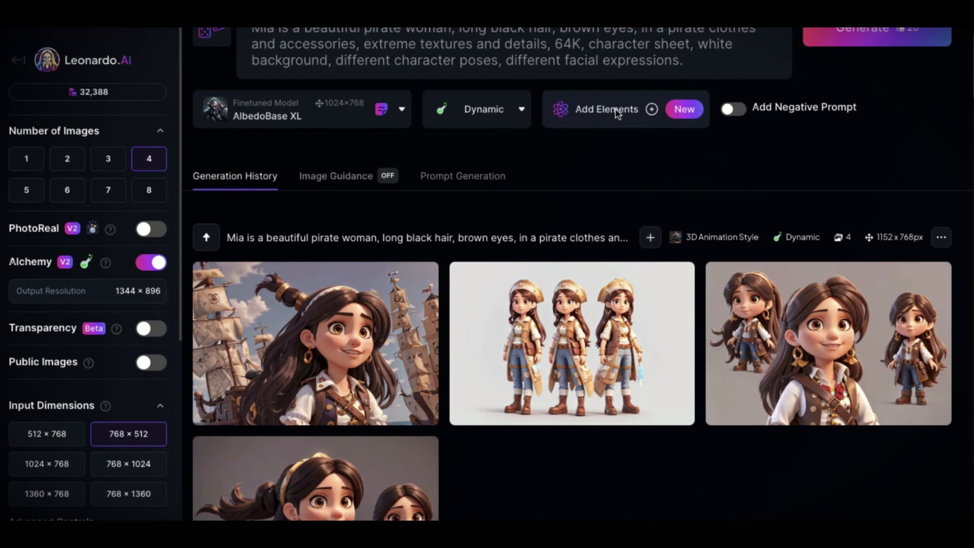
Add the first trained Mia LoRA from the personal Elements to the image generation
click(615, 109)
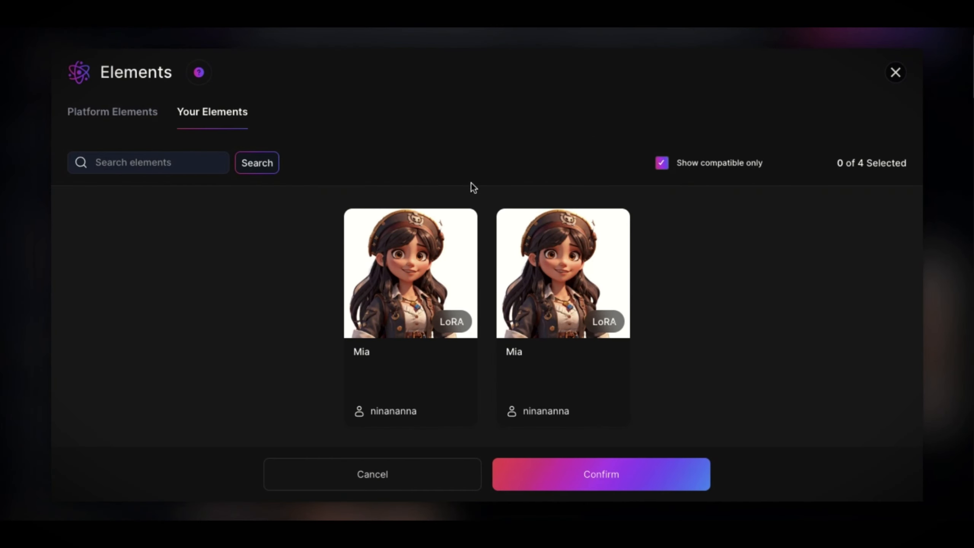
click(412, 281)
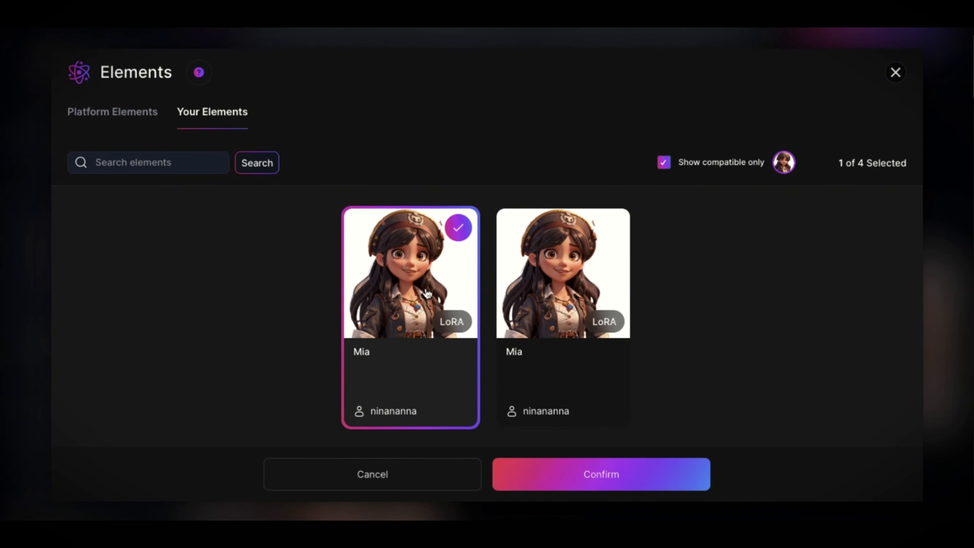
click(615, 478)
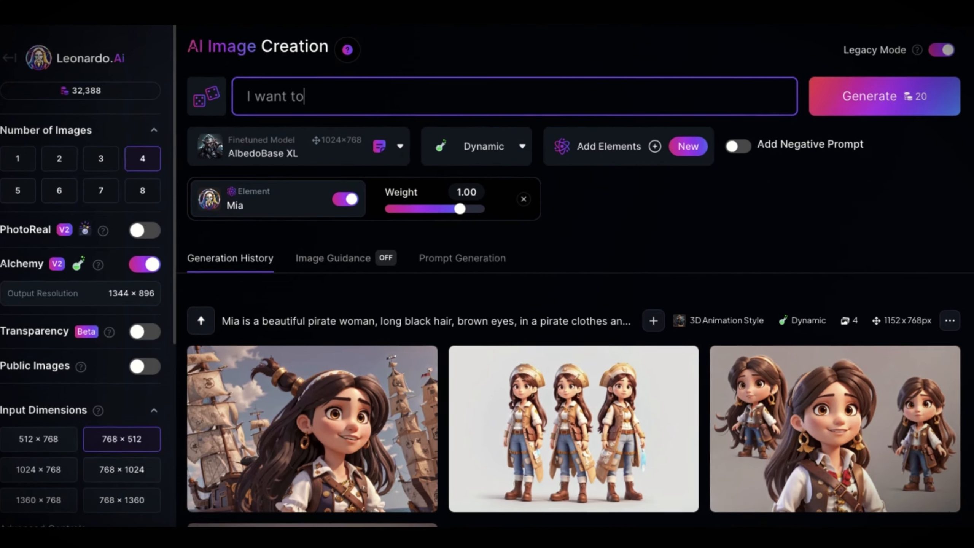
Generate images with the prompt "I want to see Mia on a pirate ship" and view the results enlarged one by one
text(see Mia on a pirate ship)
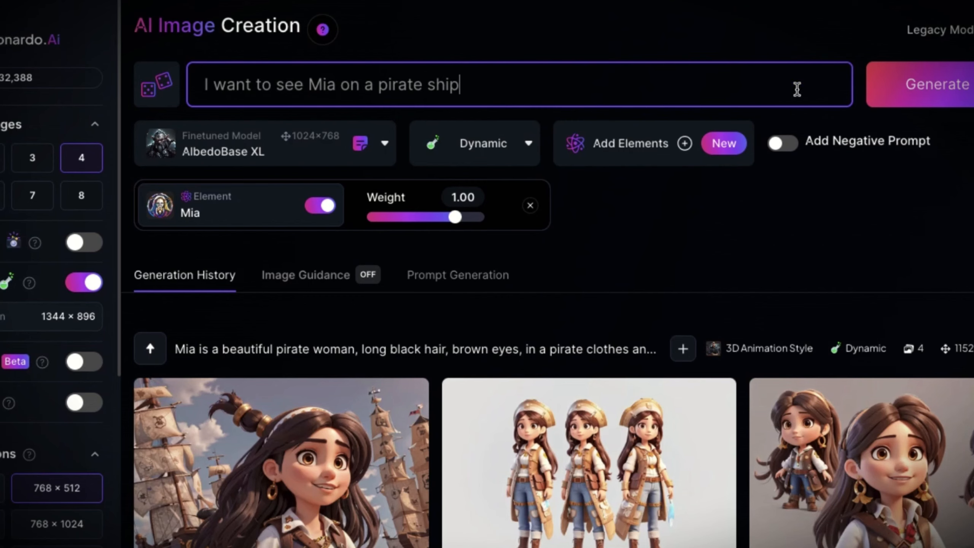
click(943, 94)
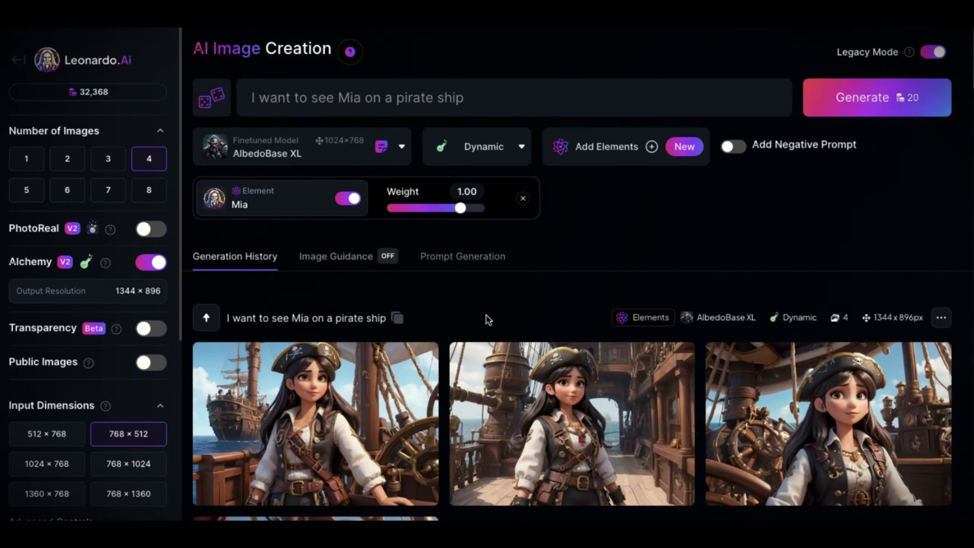
scroll(460, 346, down, 3)
click(283, 307)
click(819, 288)
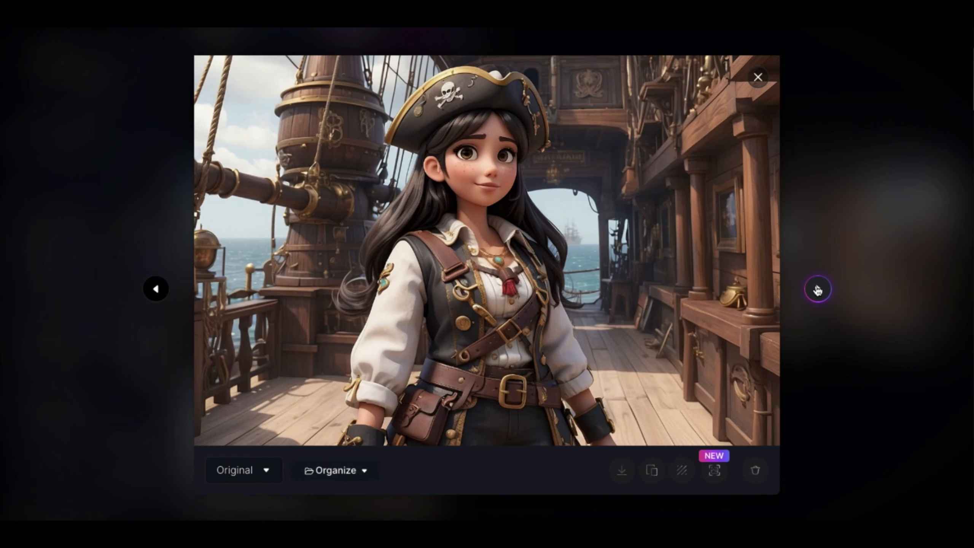
click(819, 289)
click(819, 289)
click(819, 289)
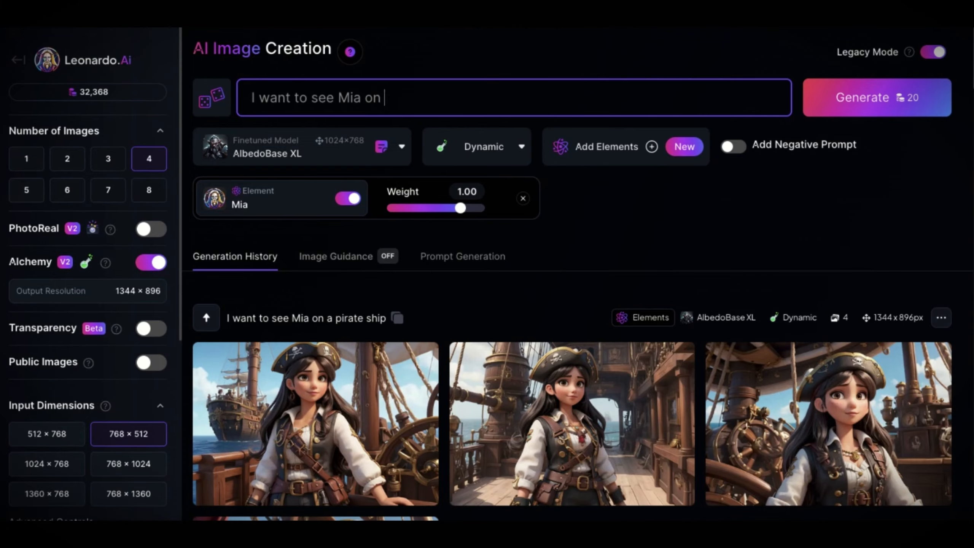
Change the prompt's scene to Mia on a beach with a treasure chest and generate the images
text(a beach)
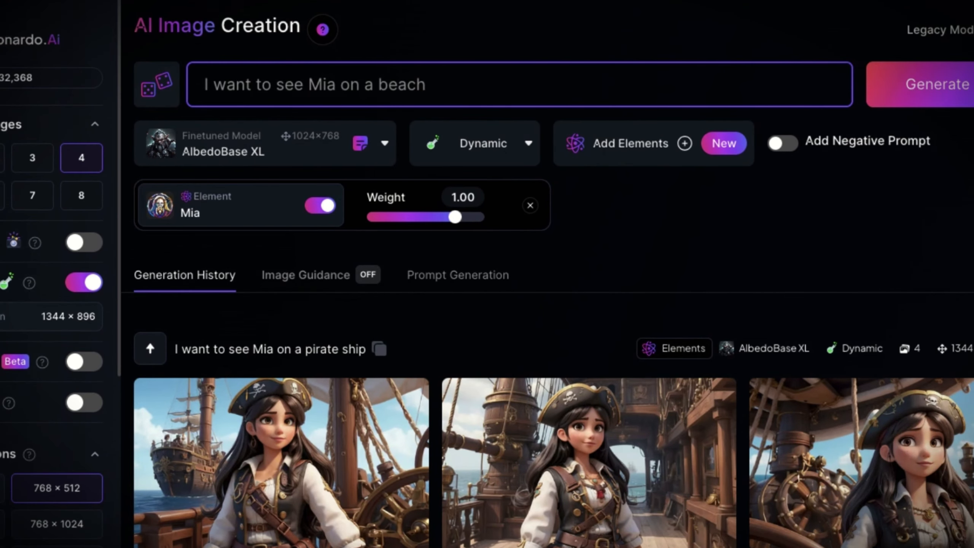
text(chest)
key(Return)
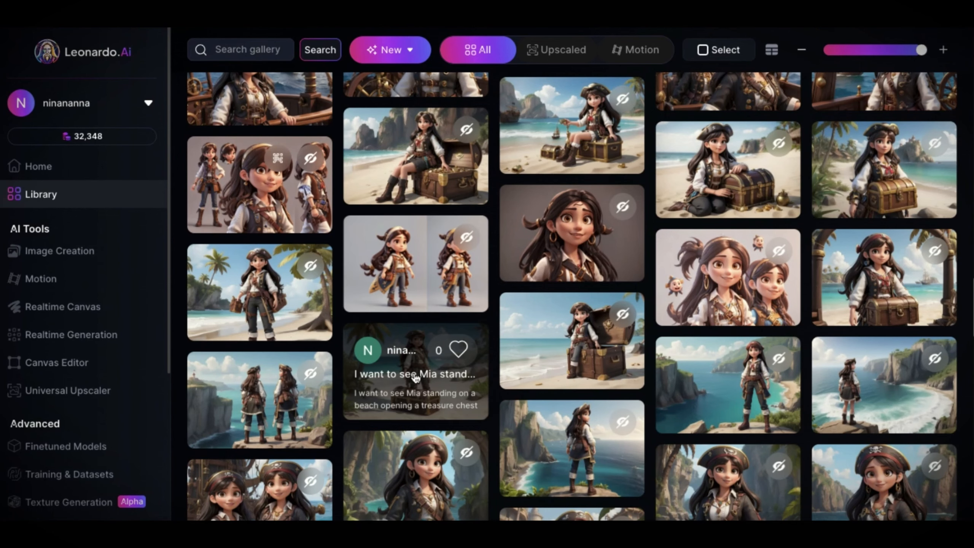
Open the standing beach treasure chest image from the library full size and browse the other Mia images to compare the character's consistency
click(421, 380)
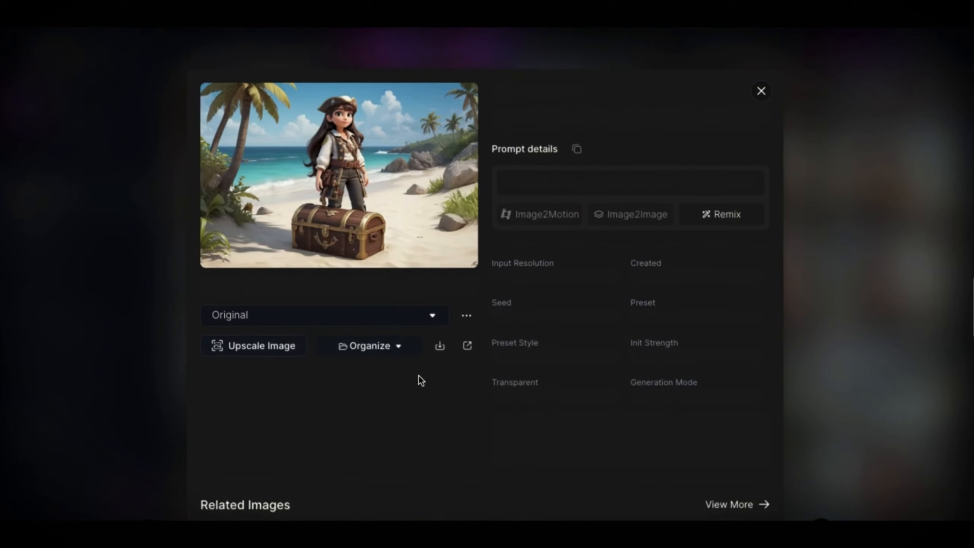
click(345, 201)
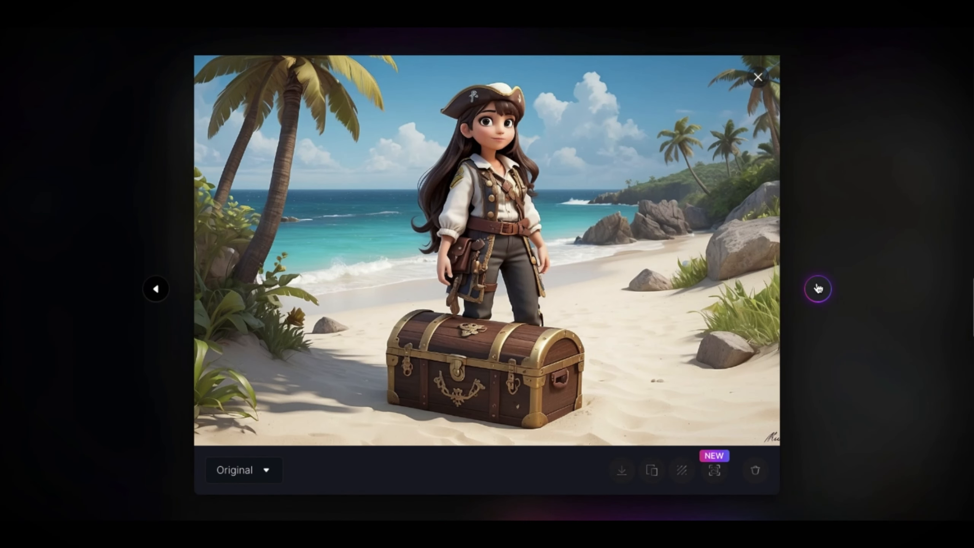
click(818, 288)
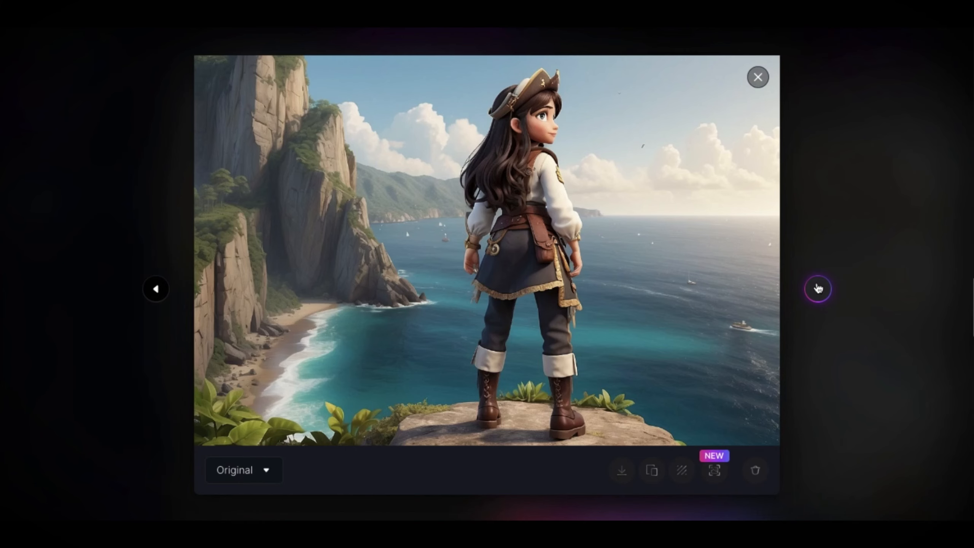
click(818, 289)
click(819, 288)
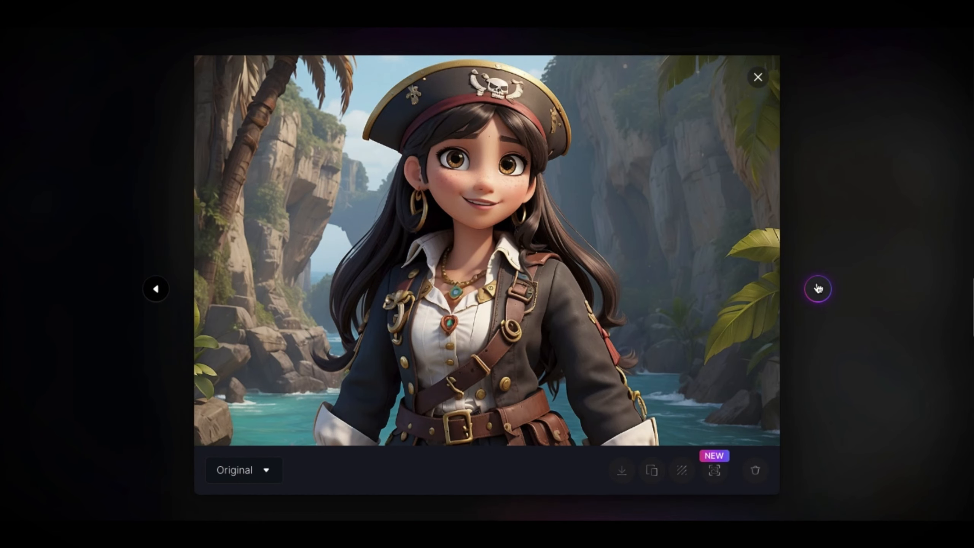
click(818, 289)
click(818, 288)
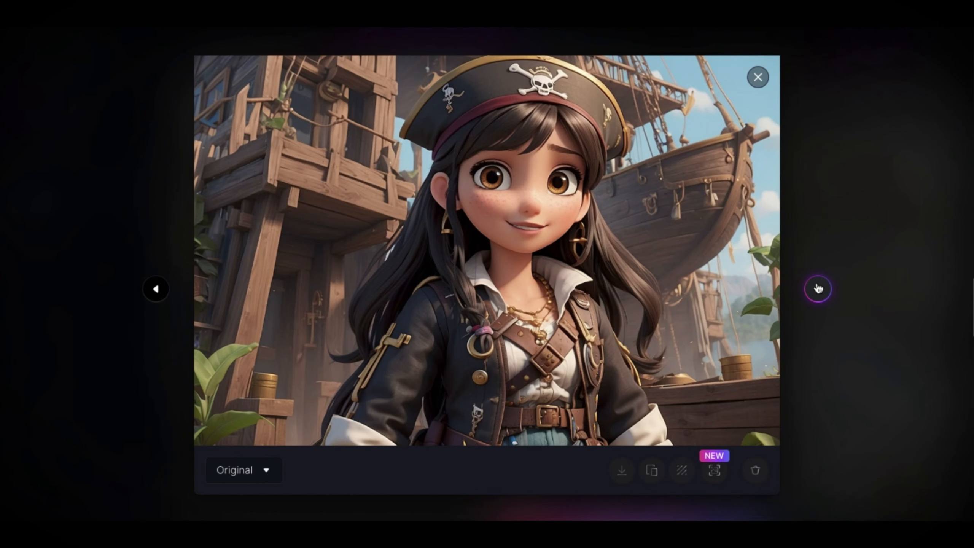
click(818, 289)
click(818, 288)
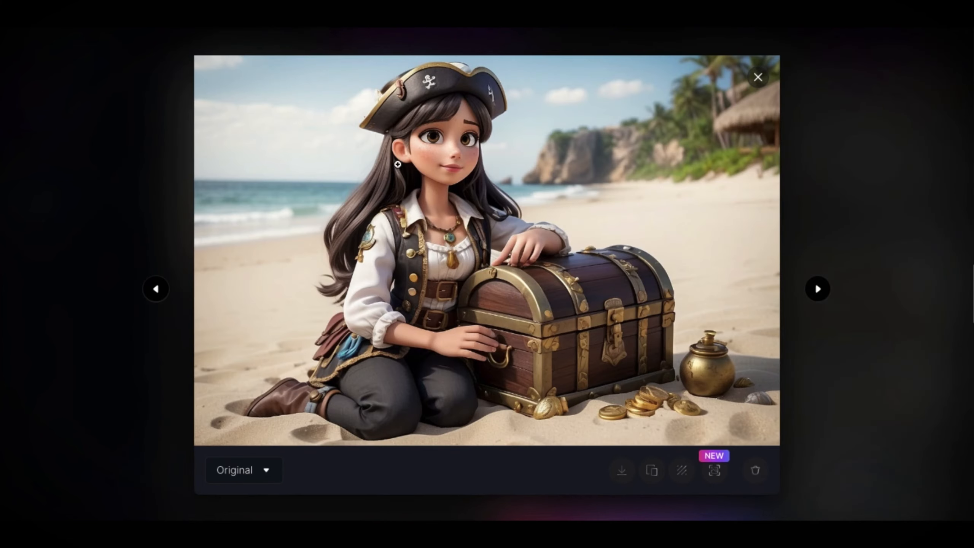
click(817, 289)
click(818, 289)
click(818, 288)
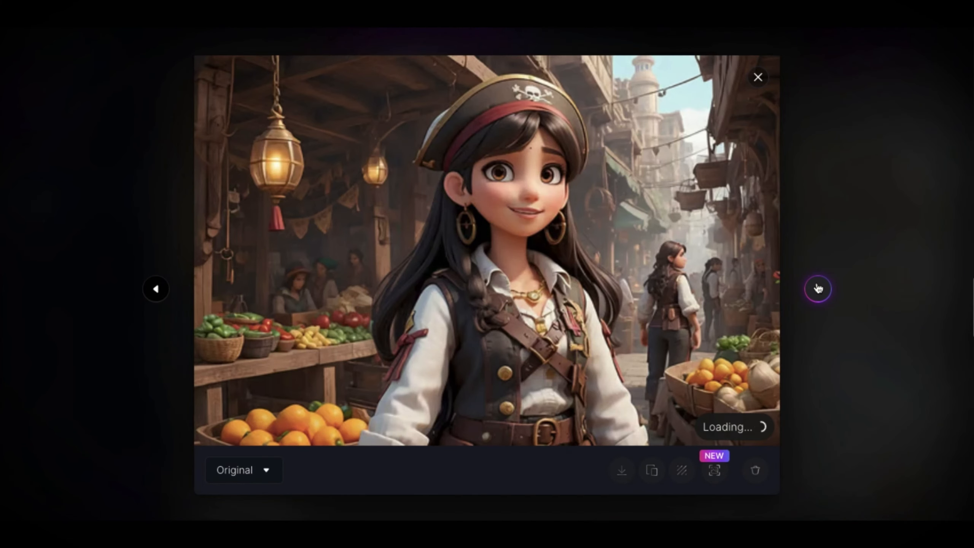
click(819, 288)
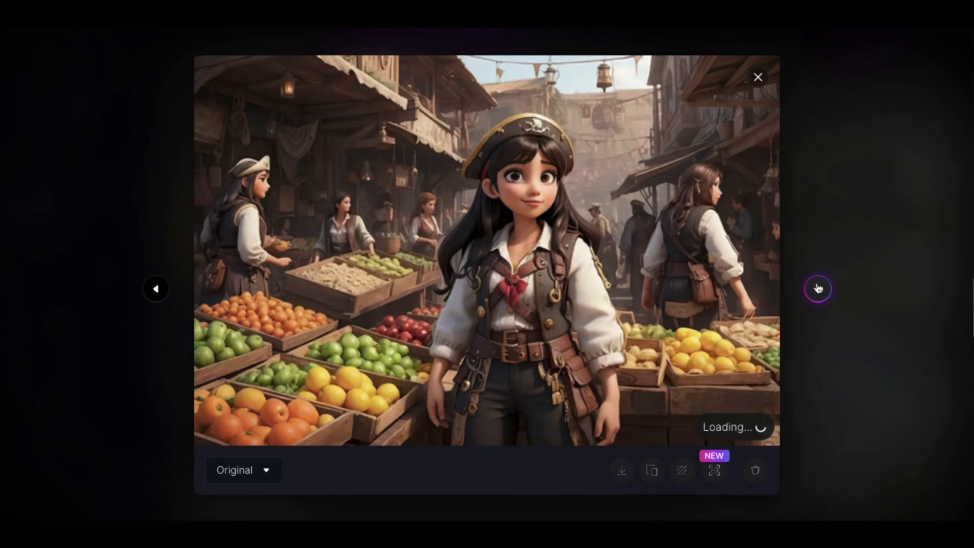
click(818, 288)
click(818, 288)
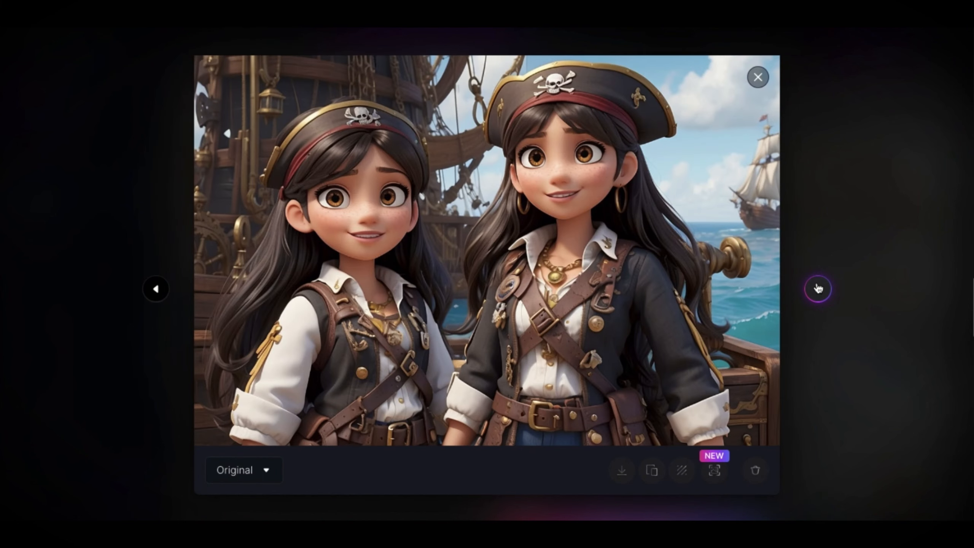
click(818, 289)
click(818, 288)
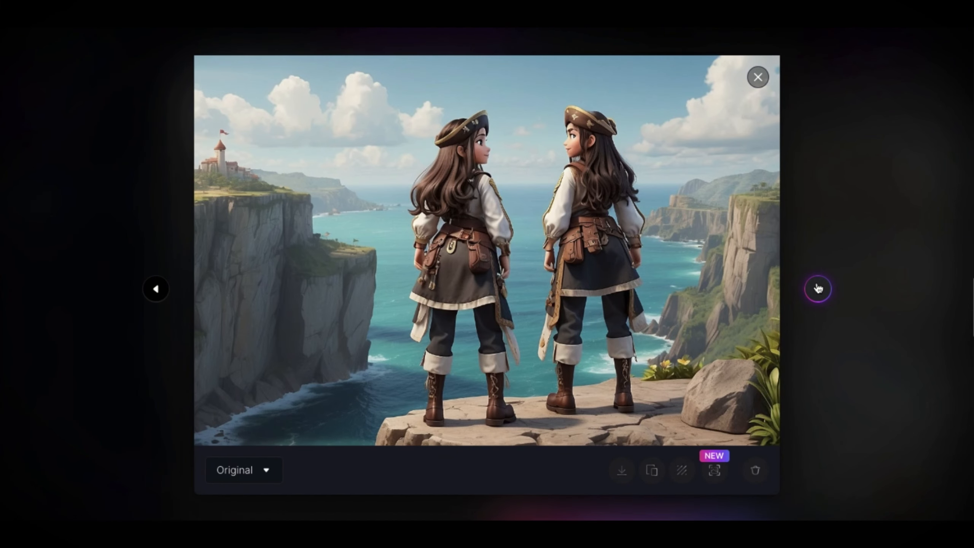
click(818, 289)
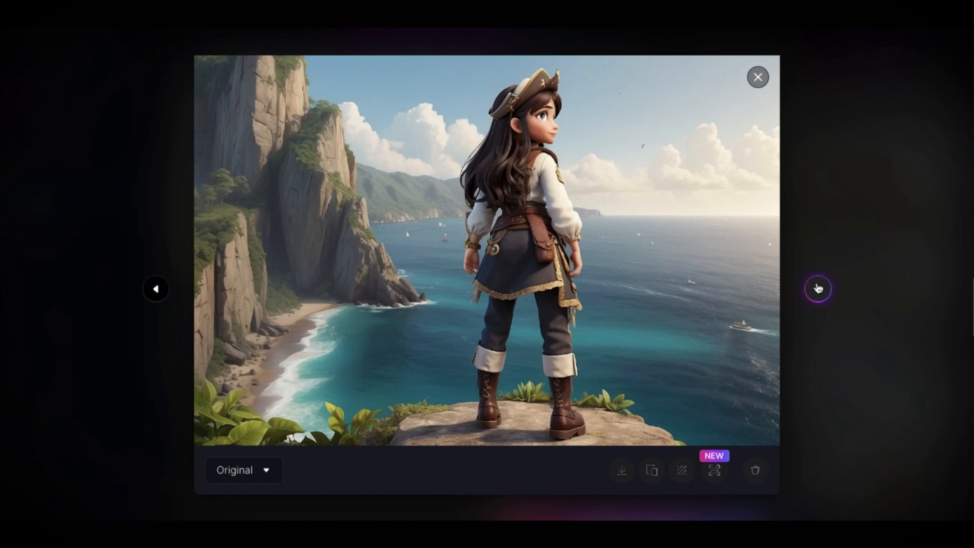
click(818, 289)
click(157, 289)
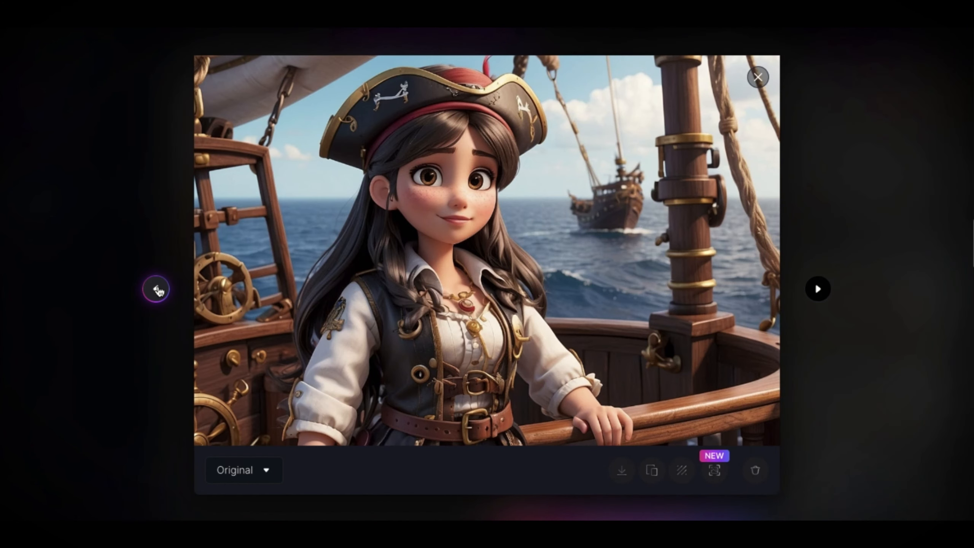
click(157, 290)
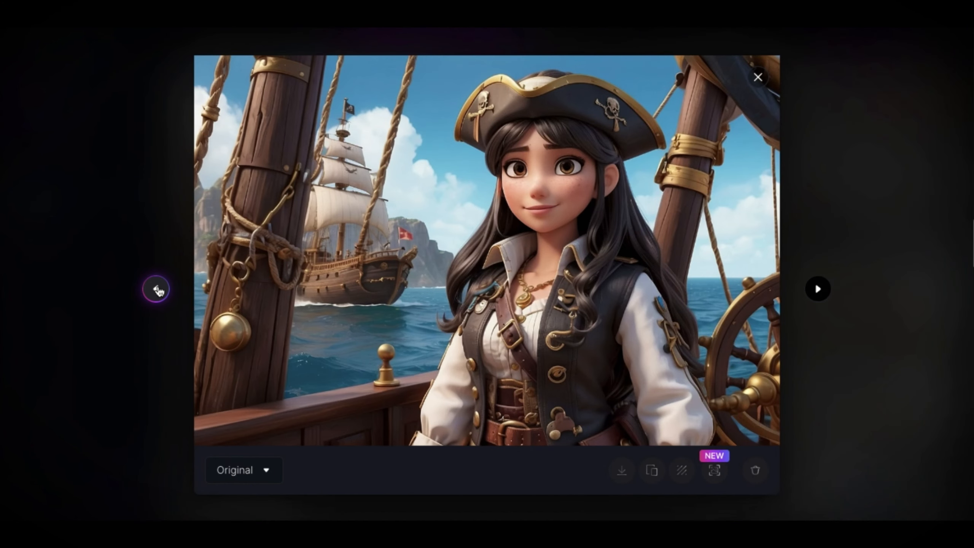
click(157, 290)
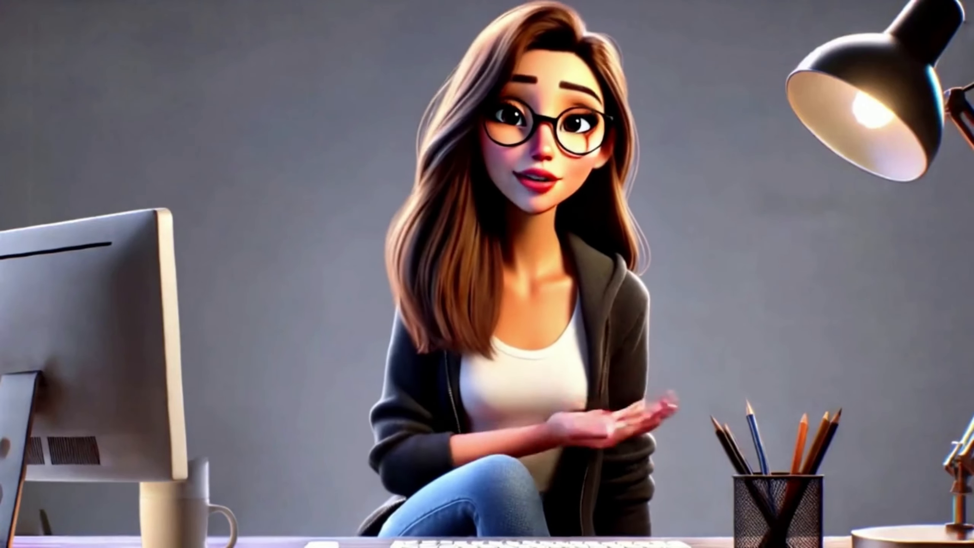